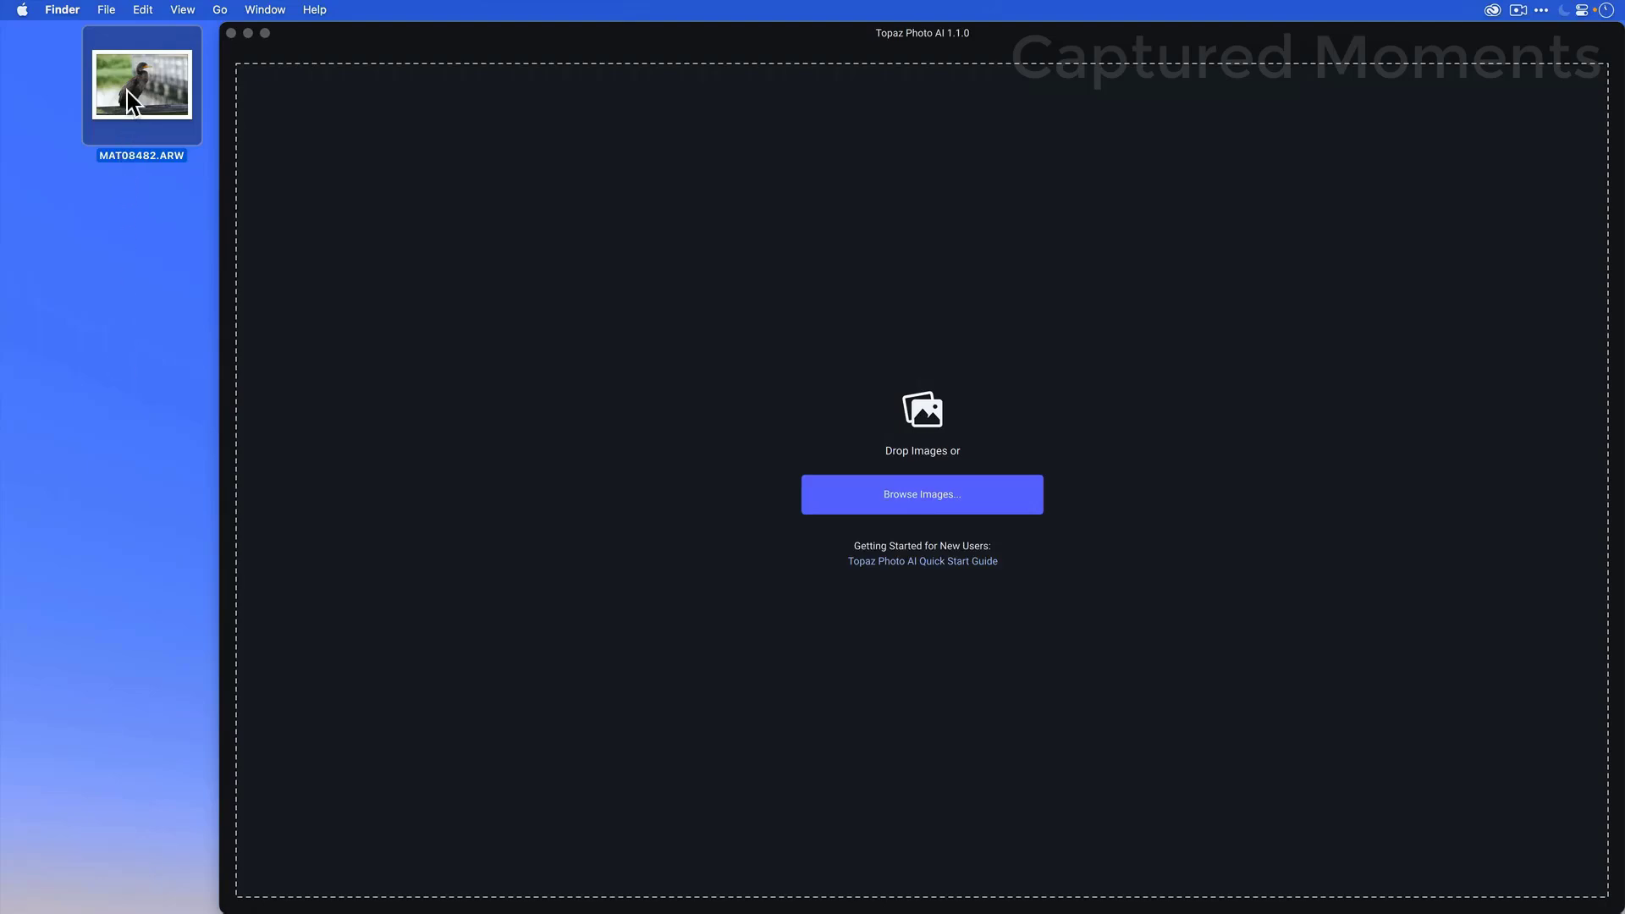
Step: Load the raw photo MAT08482.ARW into Topaz Photo AI
drag(133, 100, 627, 377)
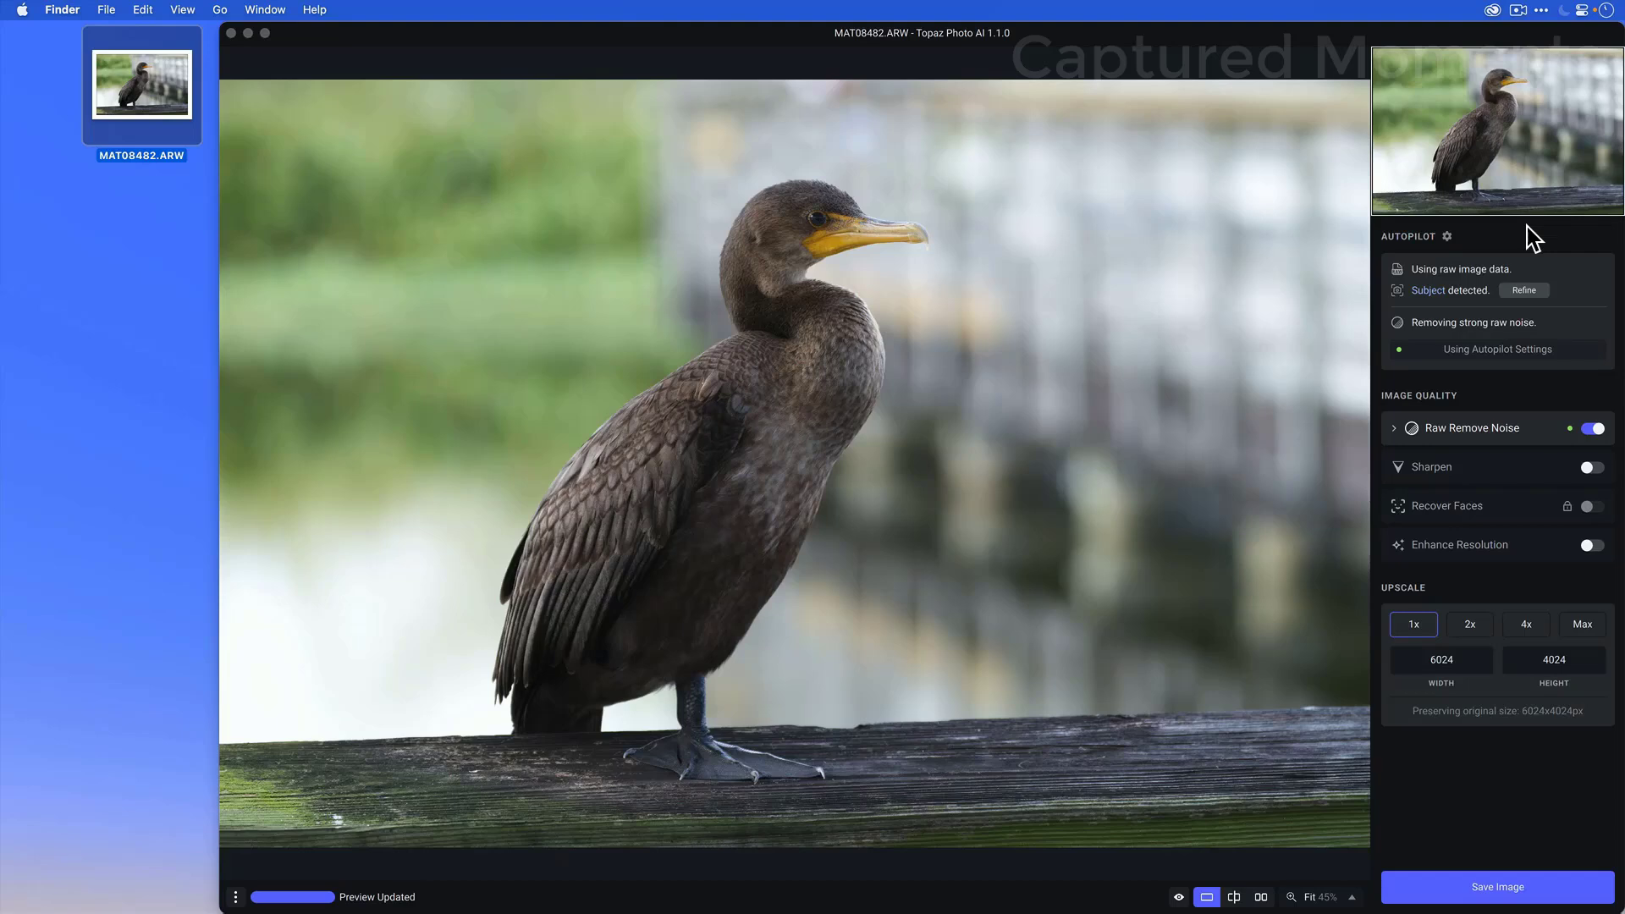
click(770, 44)
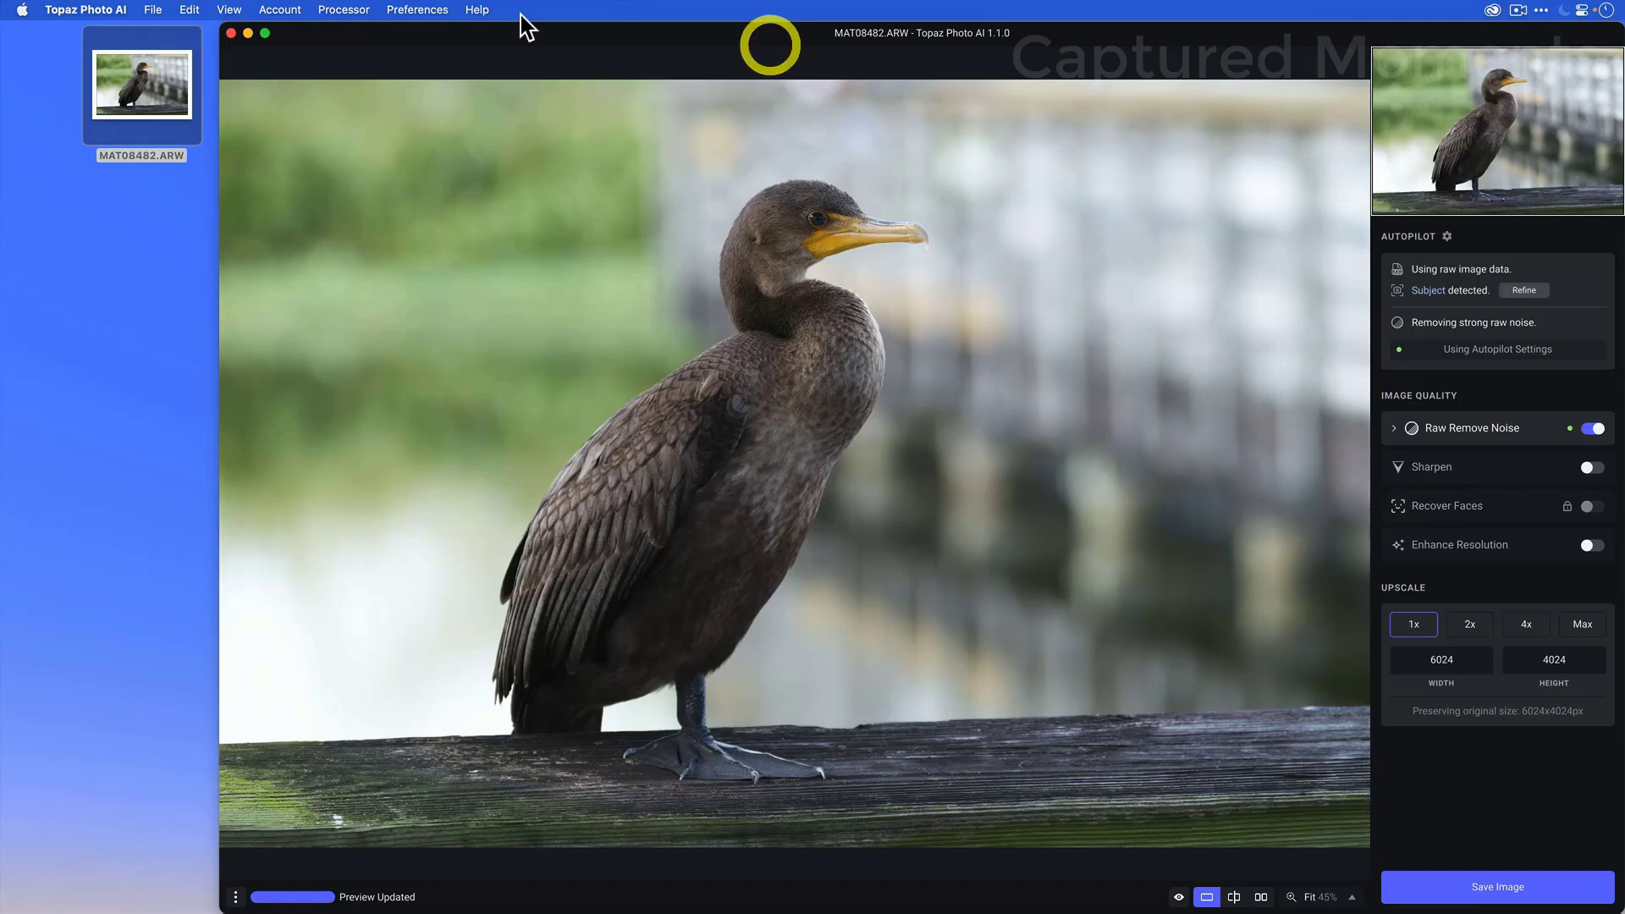
Step: Try Portrait as Autopilot's default subject type and restore the default Autopilot settings
click(408, 10)
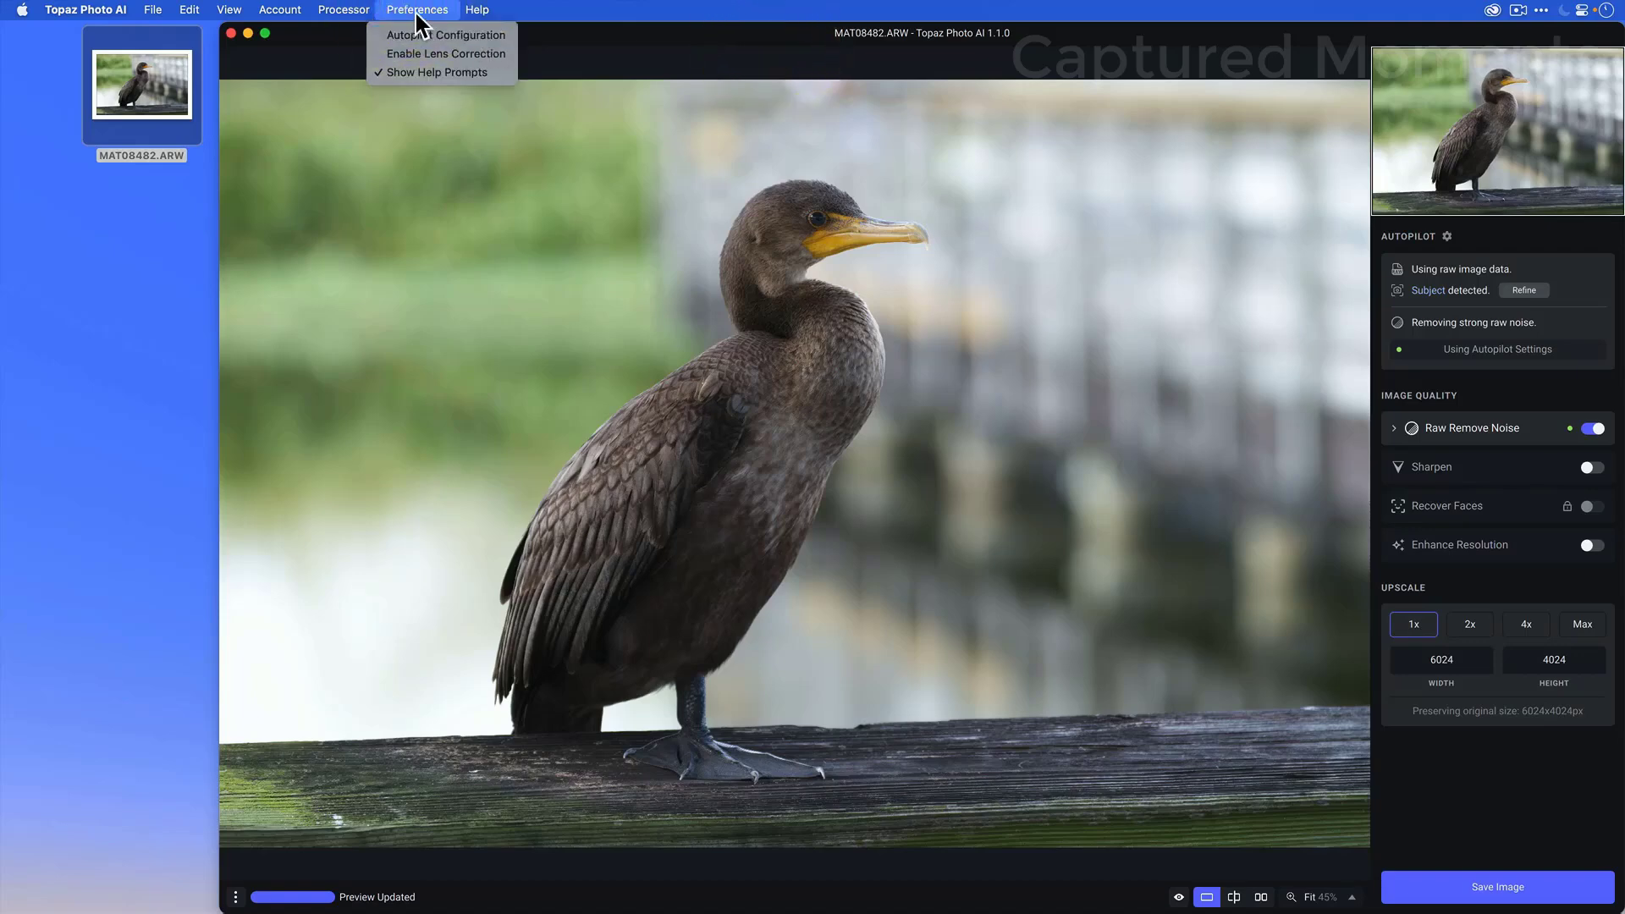
click(498, 35)
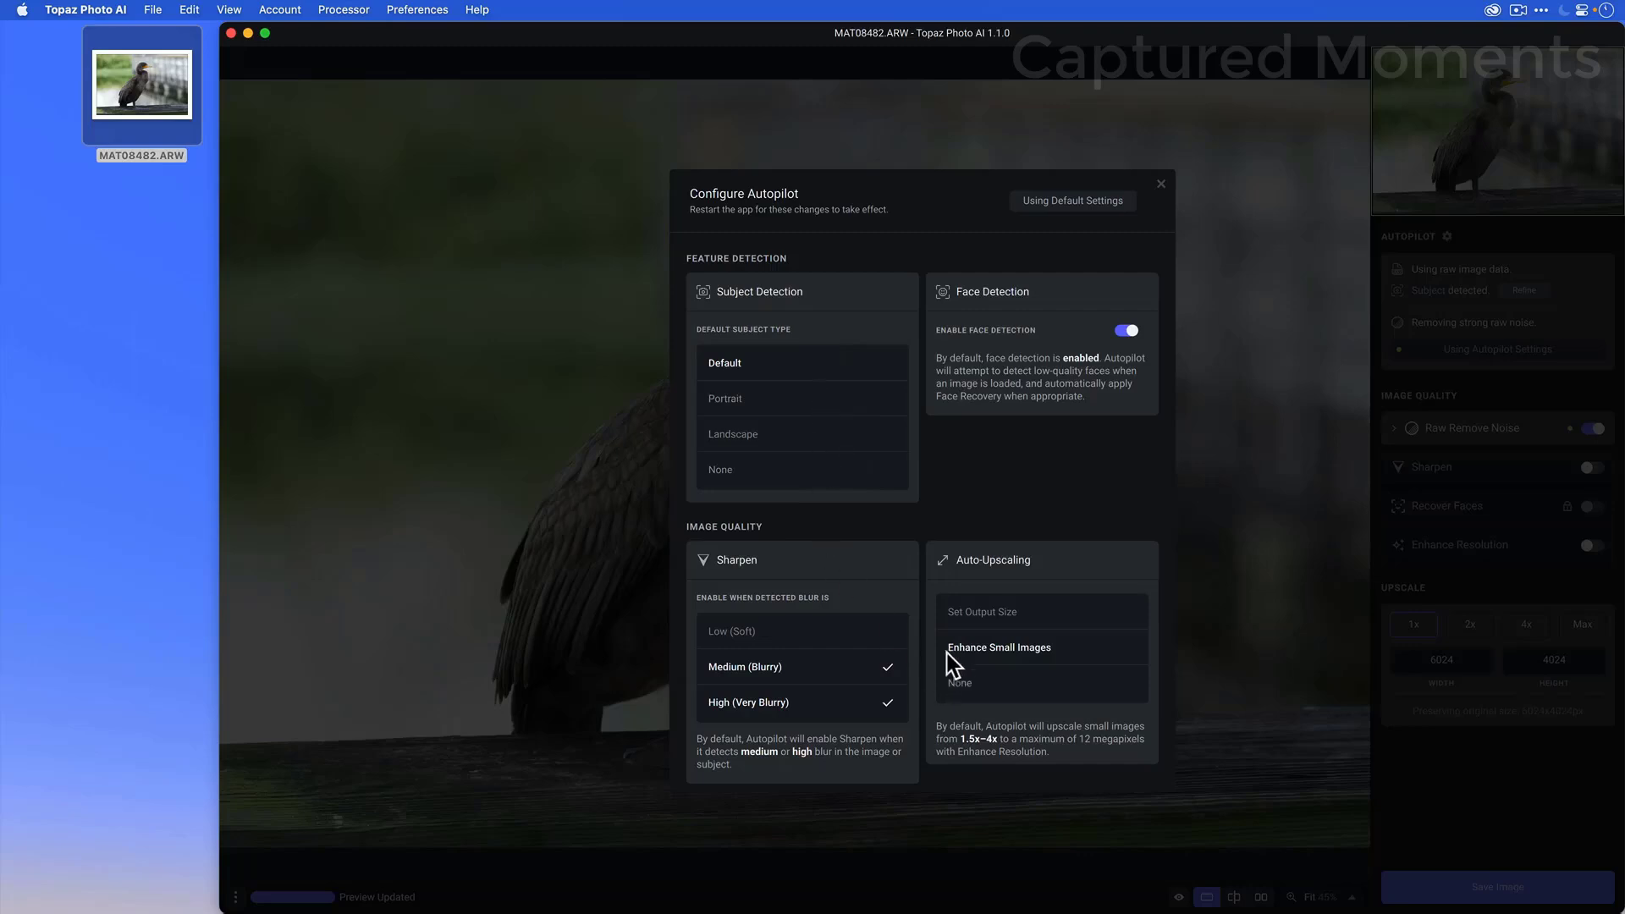
click(812, 394)
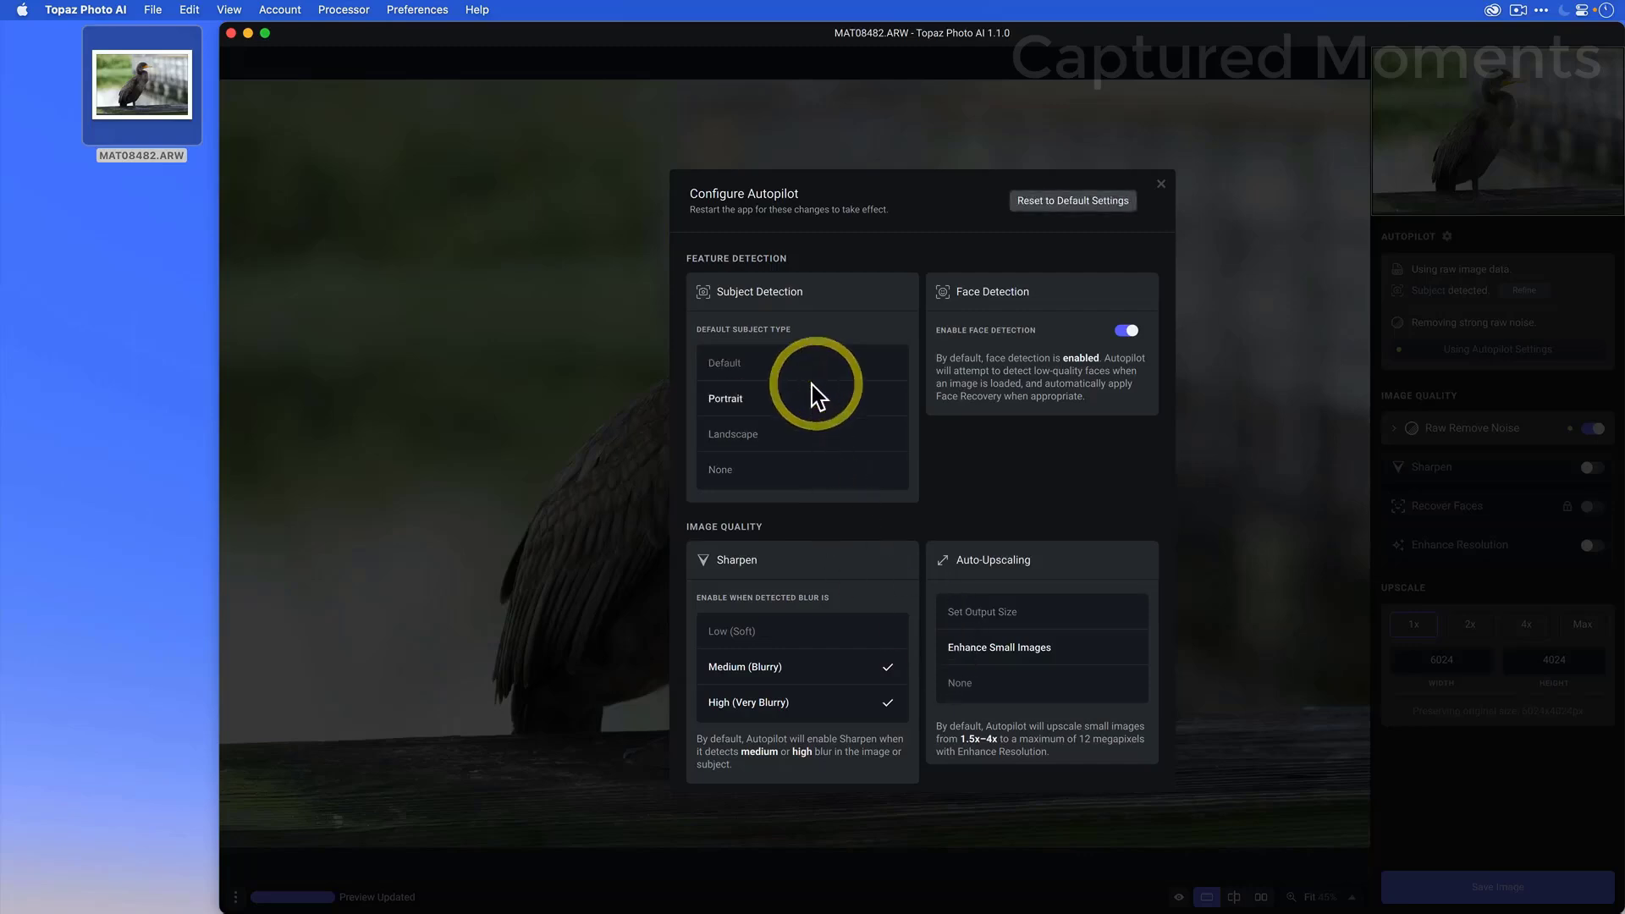
click(1049, 206)
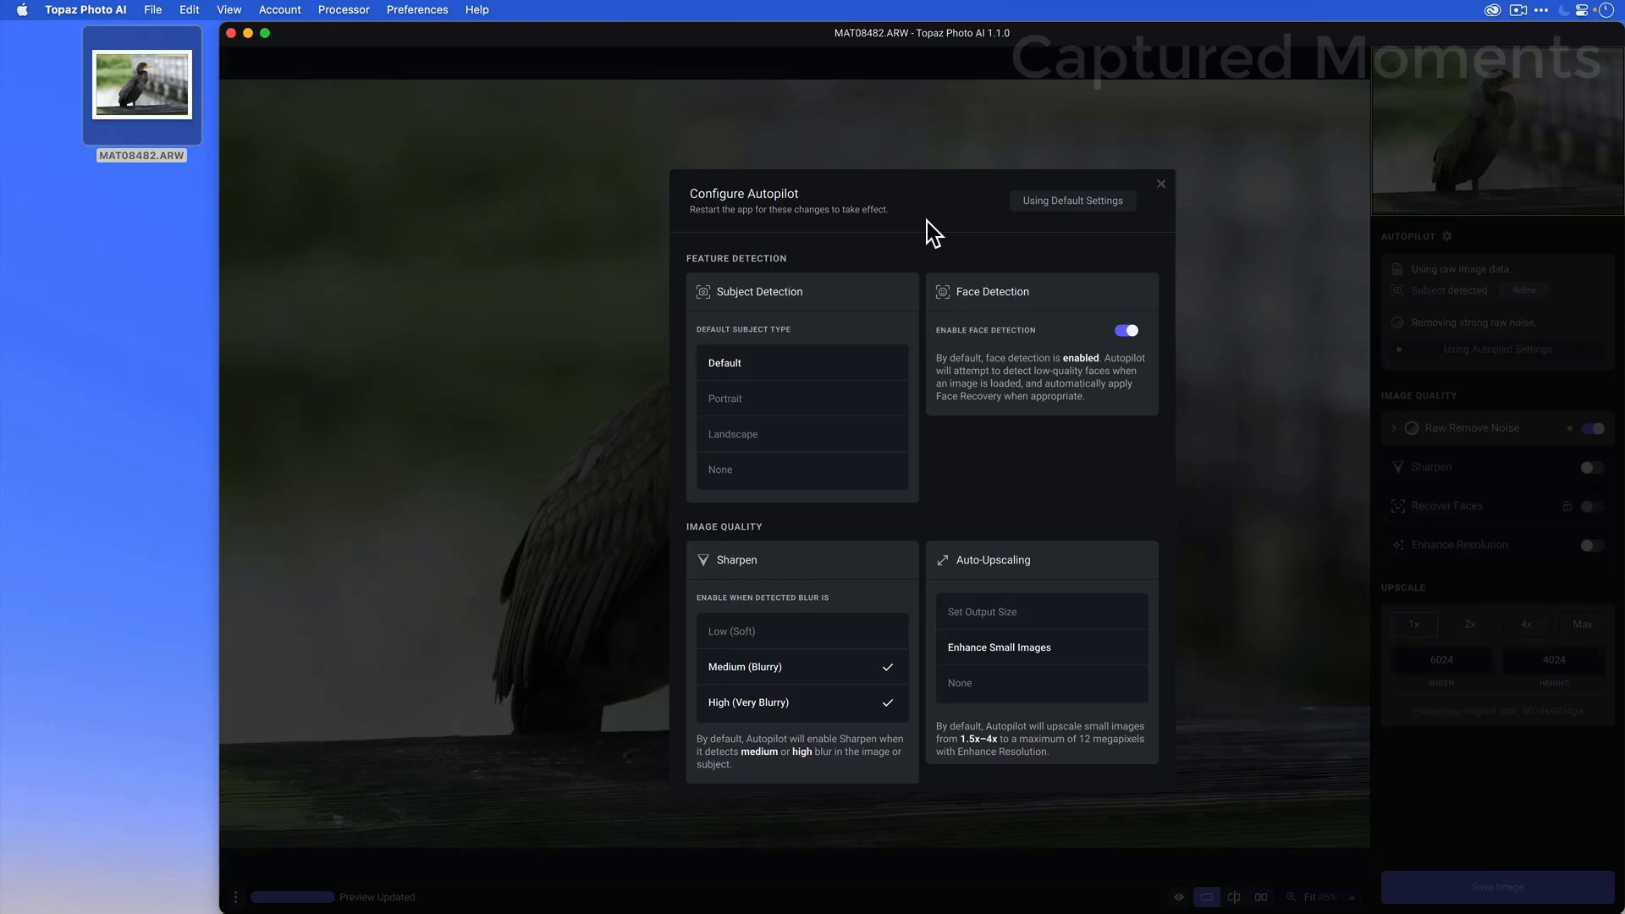
click(1161, 185)
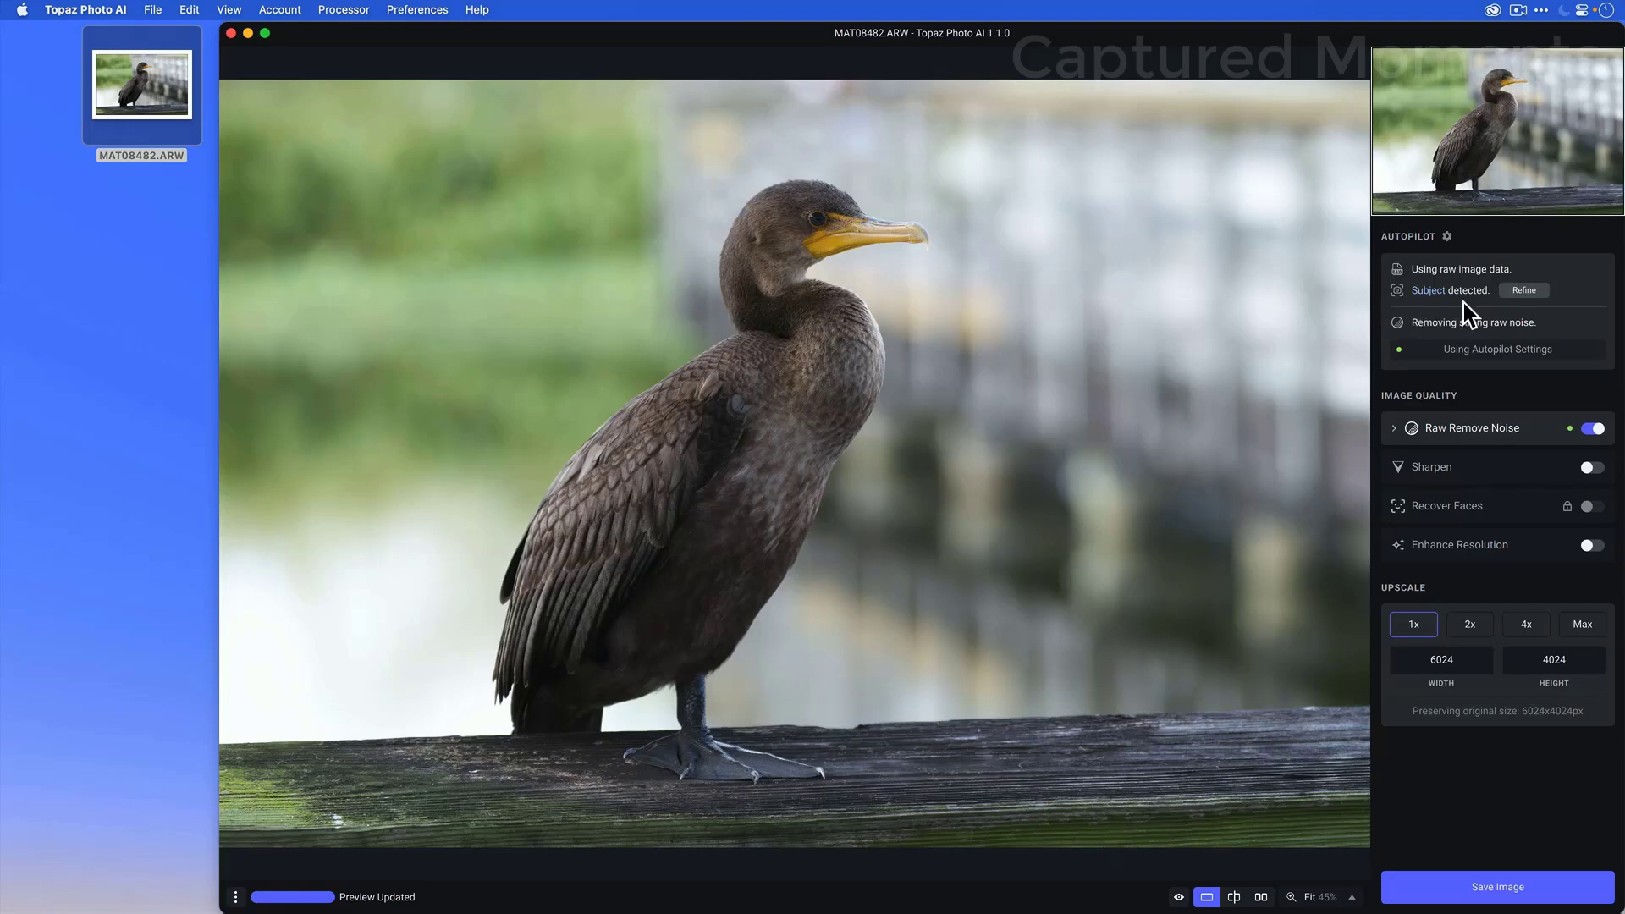
Step: Try None as the default subject type in the Autopilot configuration and return it to Default
mouse_move(1425, 294)
click(421, 8)
click(428, 36)
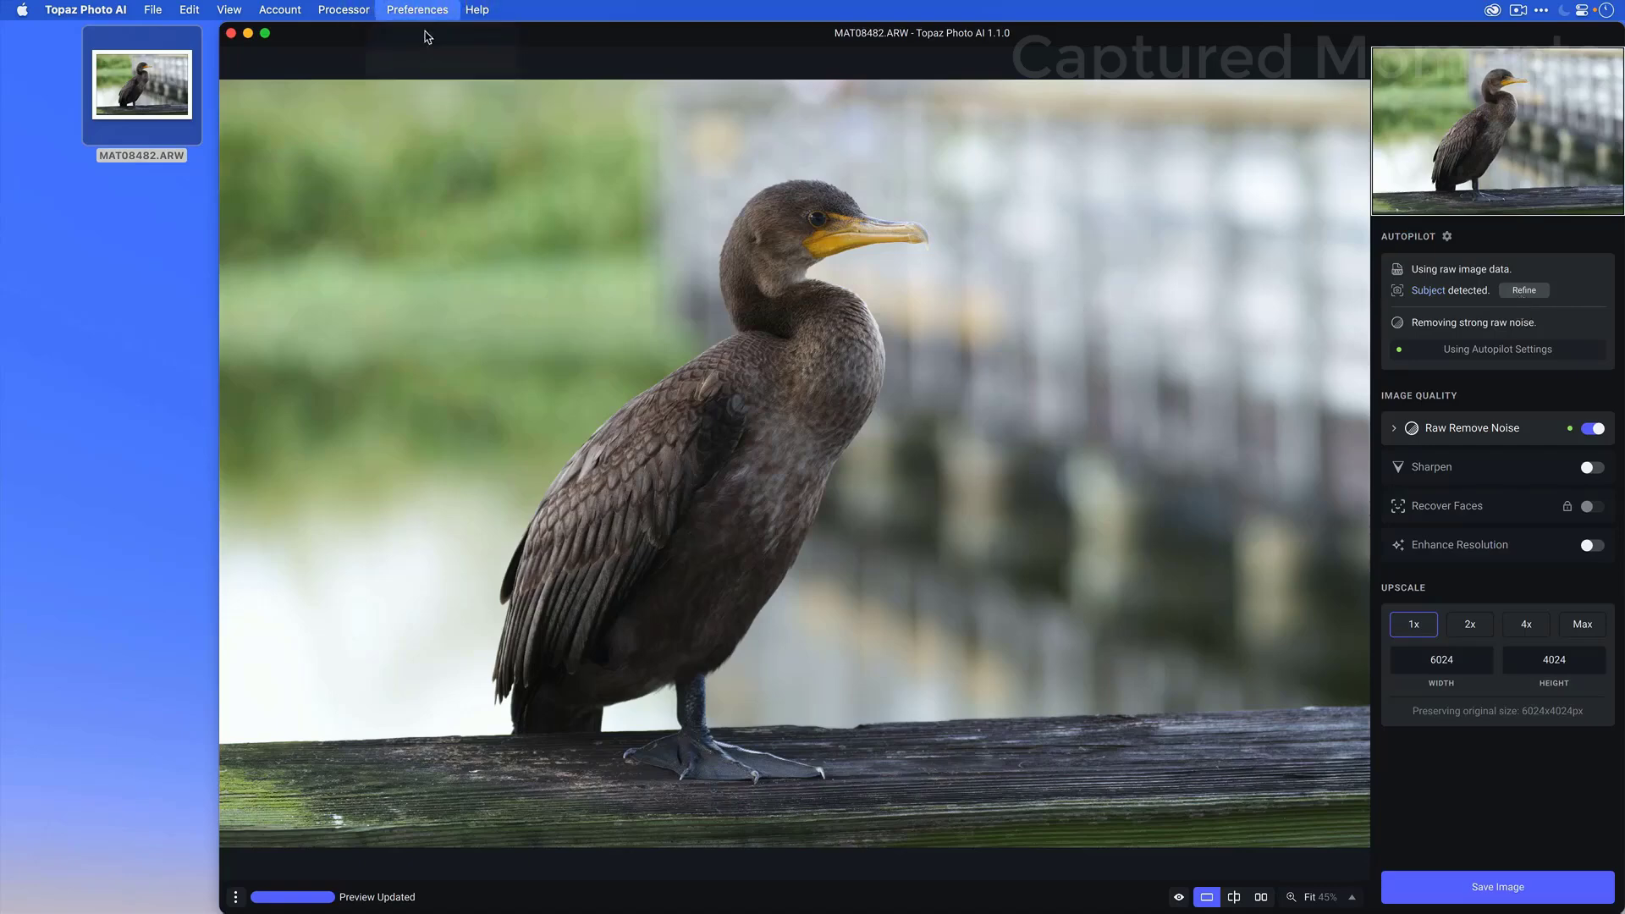
click(740, 469)
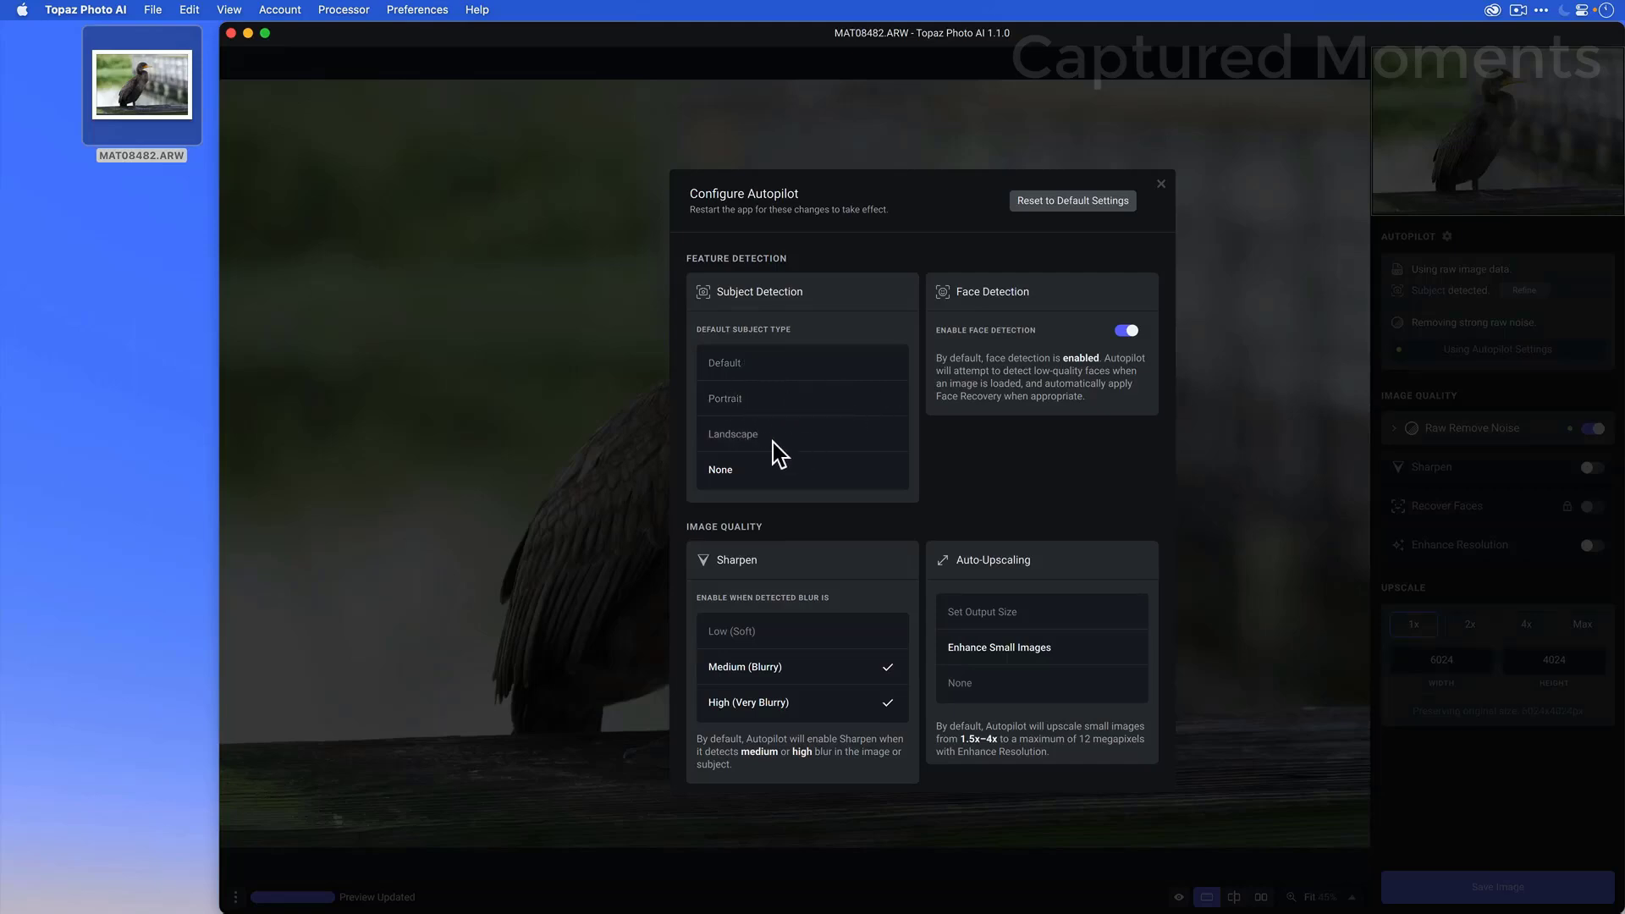
click(763, 362)
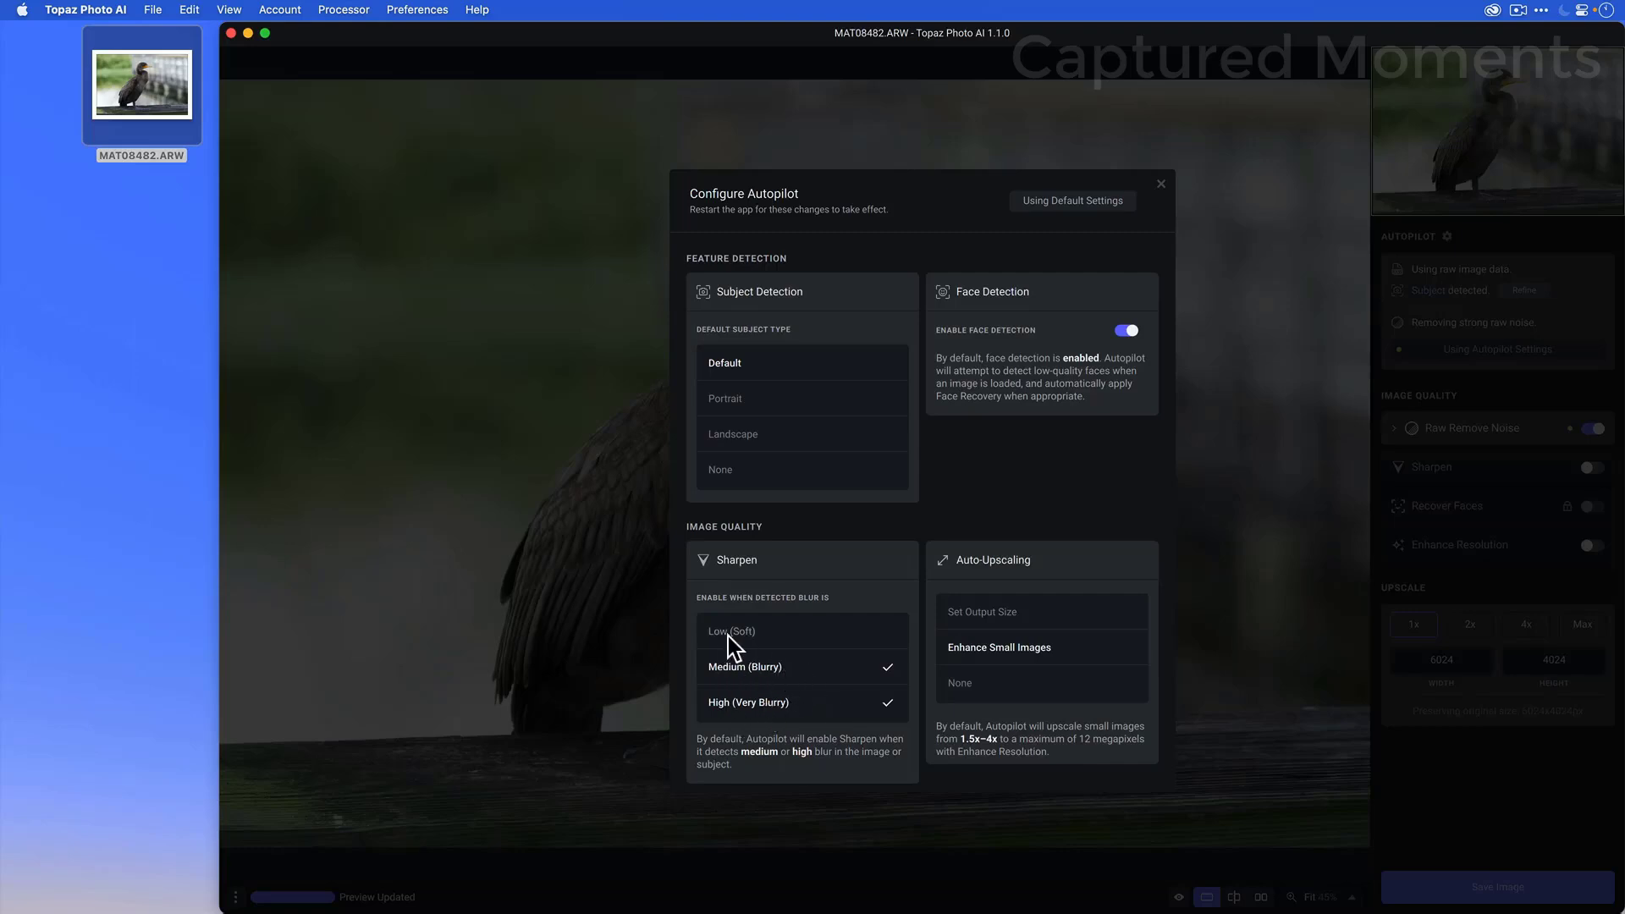
Step: Try Autopilot's Low (Soft) sharpening and the Set Output Size and None upscaling options, ending on Enhance Small Images, and close the configuration
click(775, 636)
click(774, 633)
click(1021, 615)
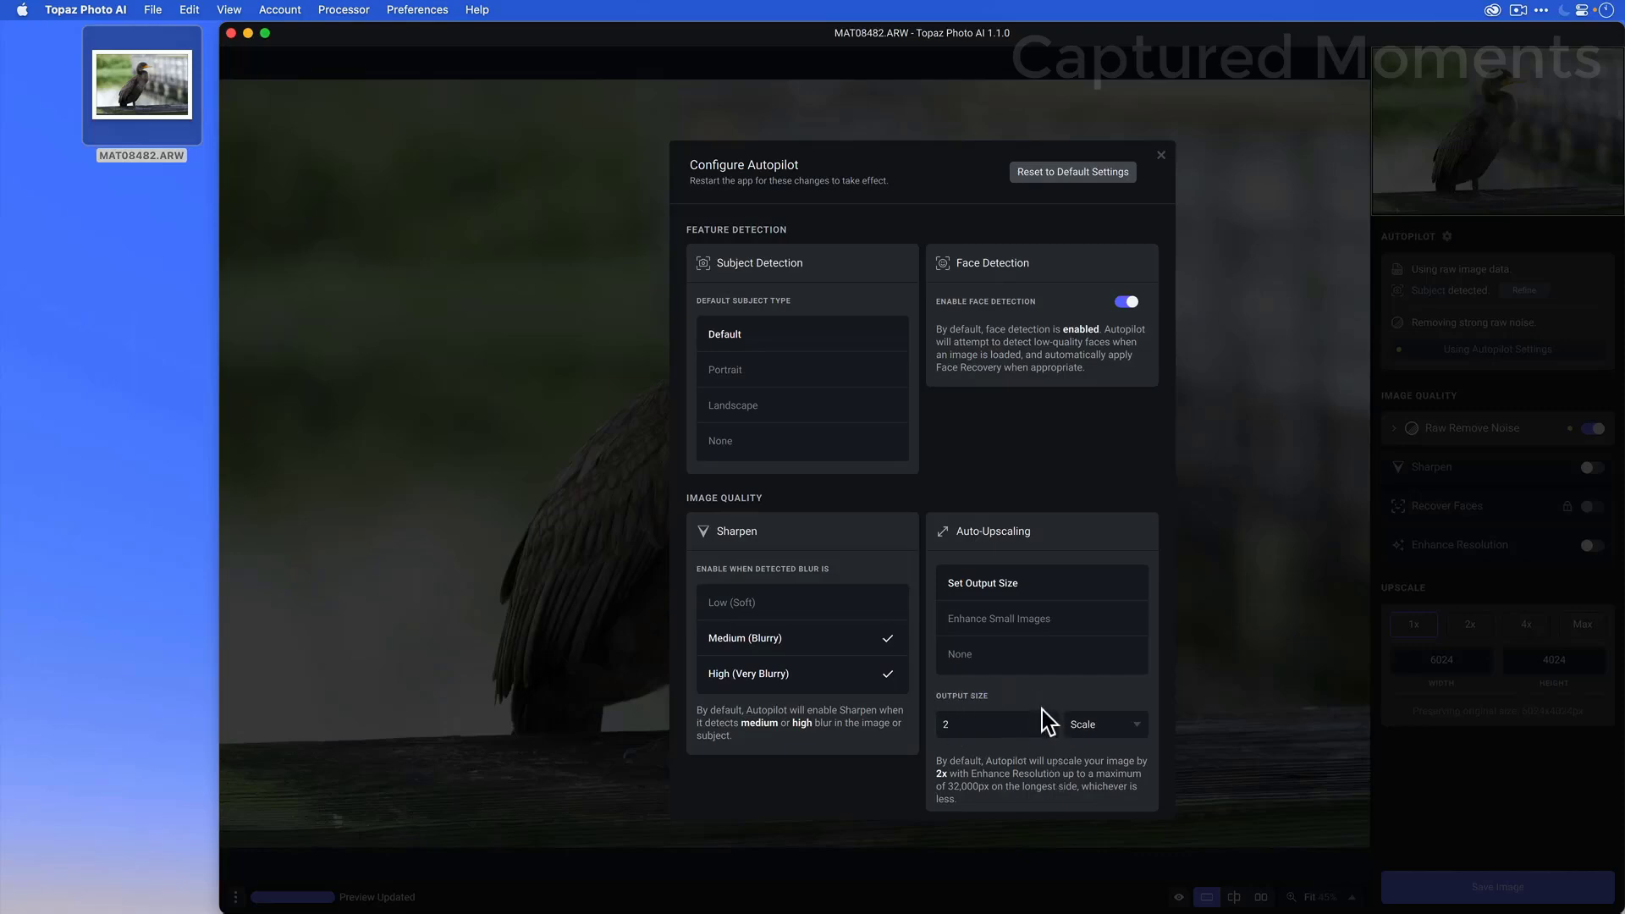
click(979, 652)
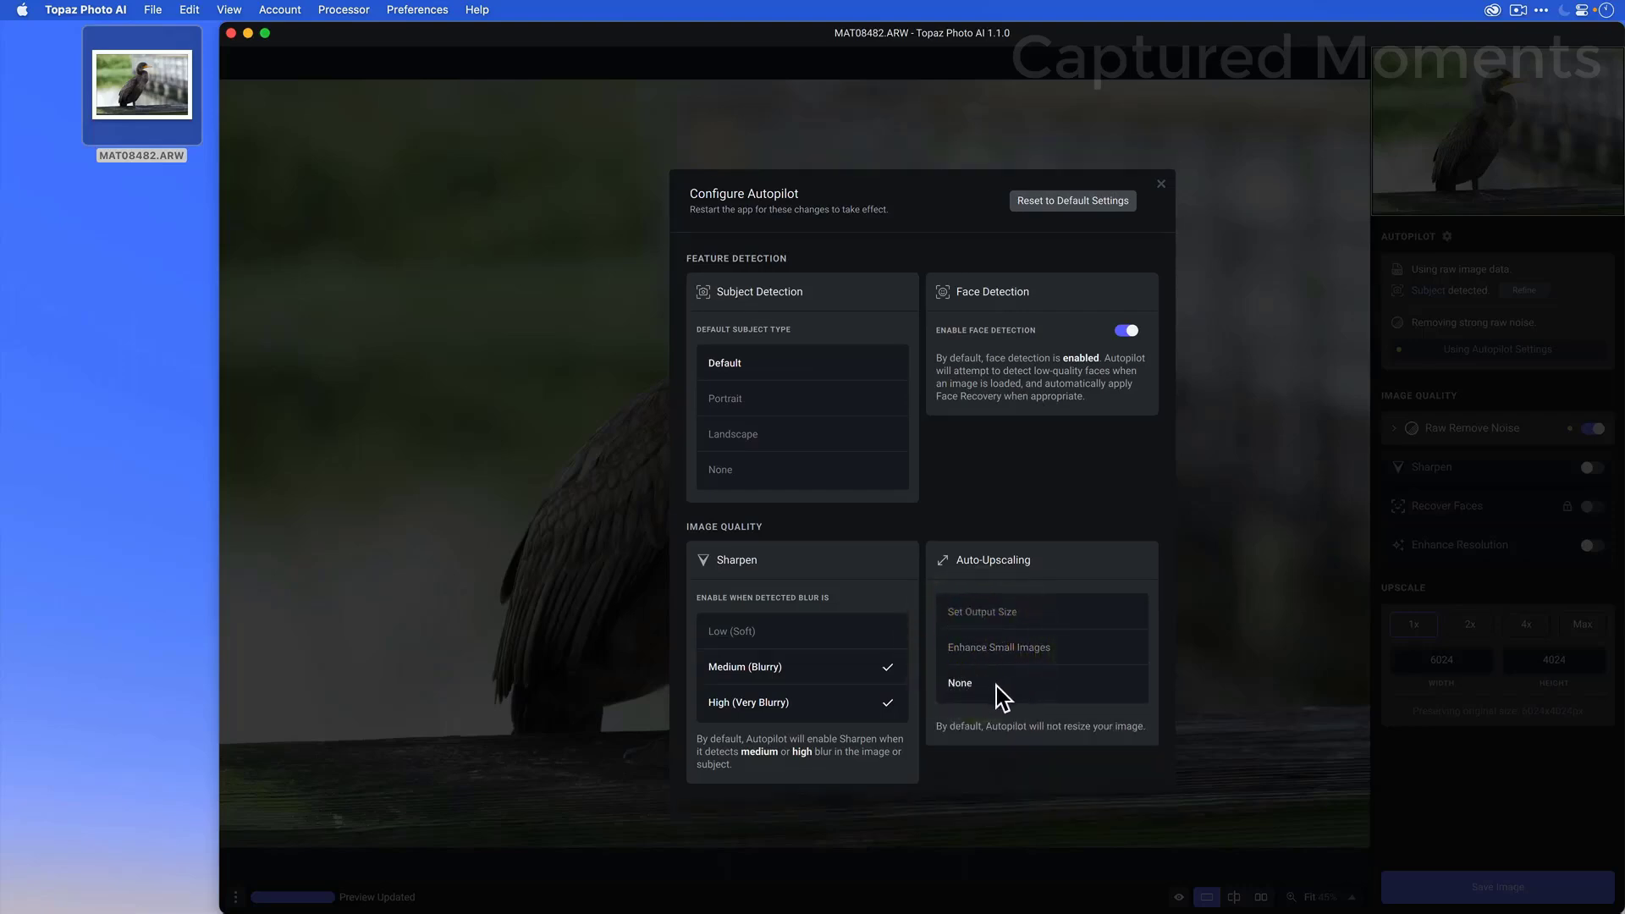
click(1004, 651)
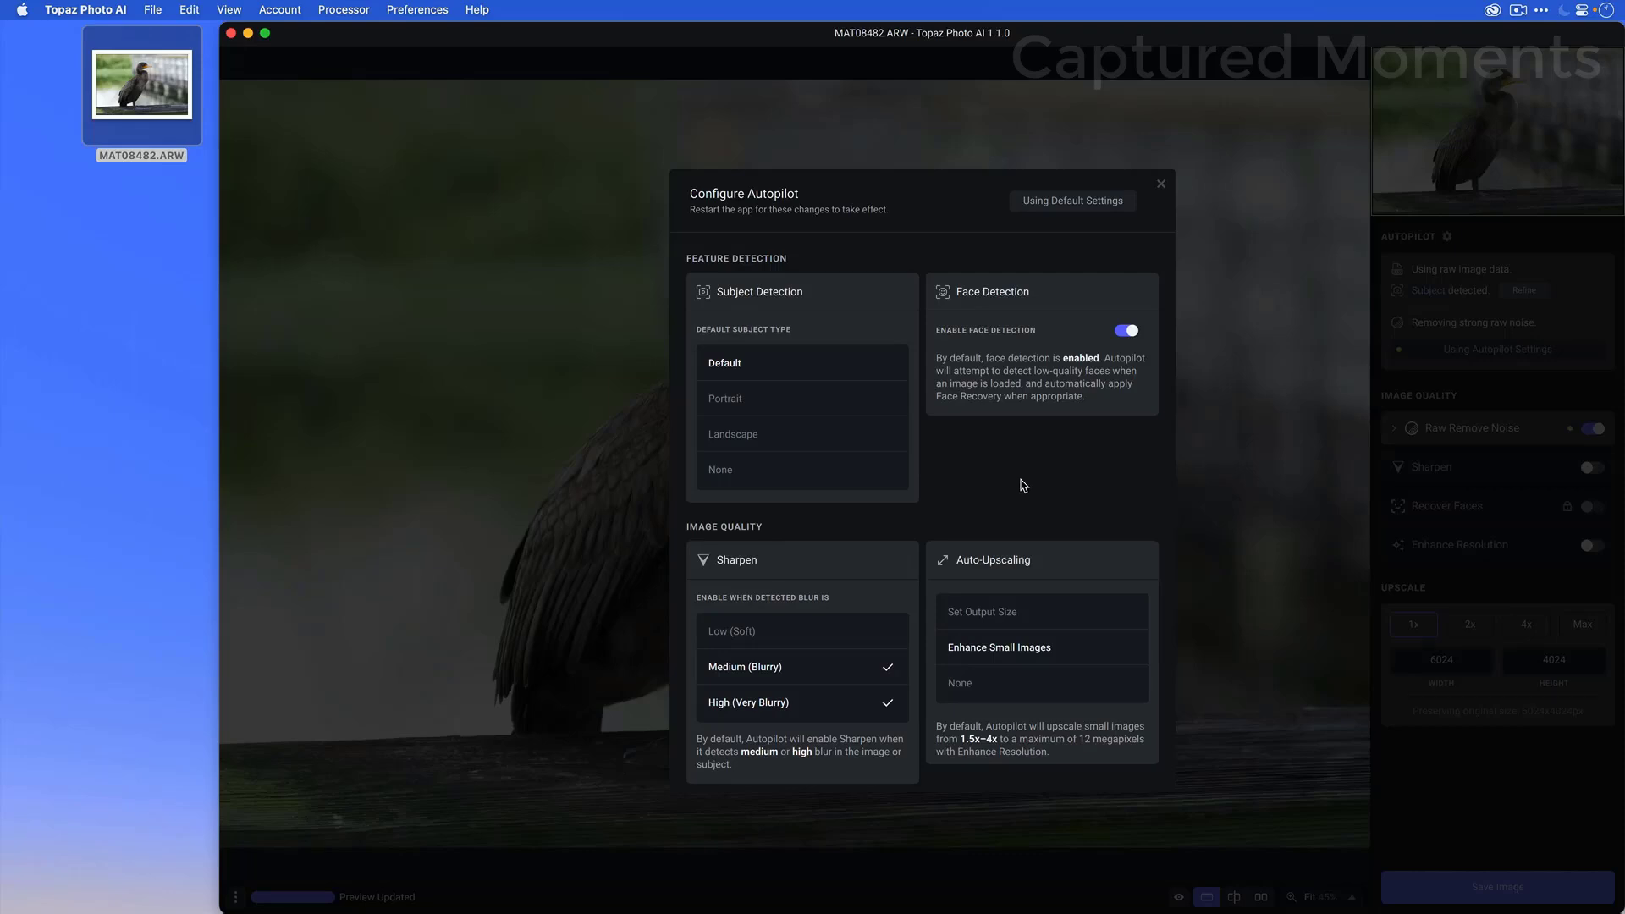
click(1161, 186)
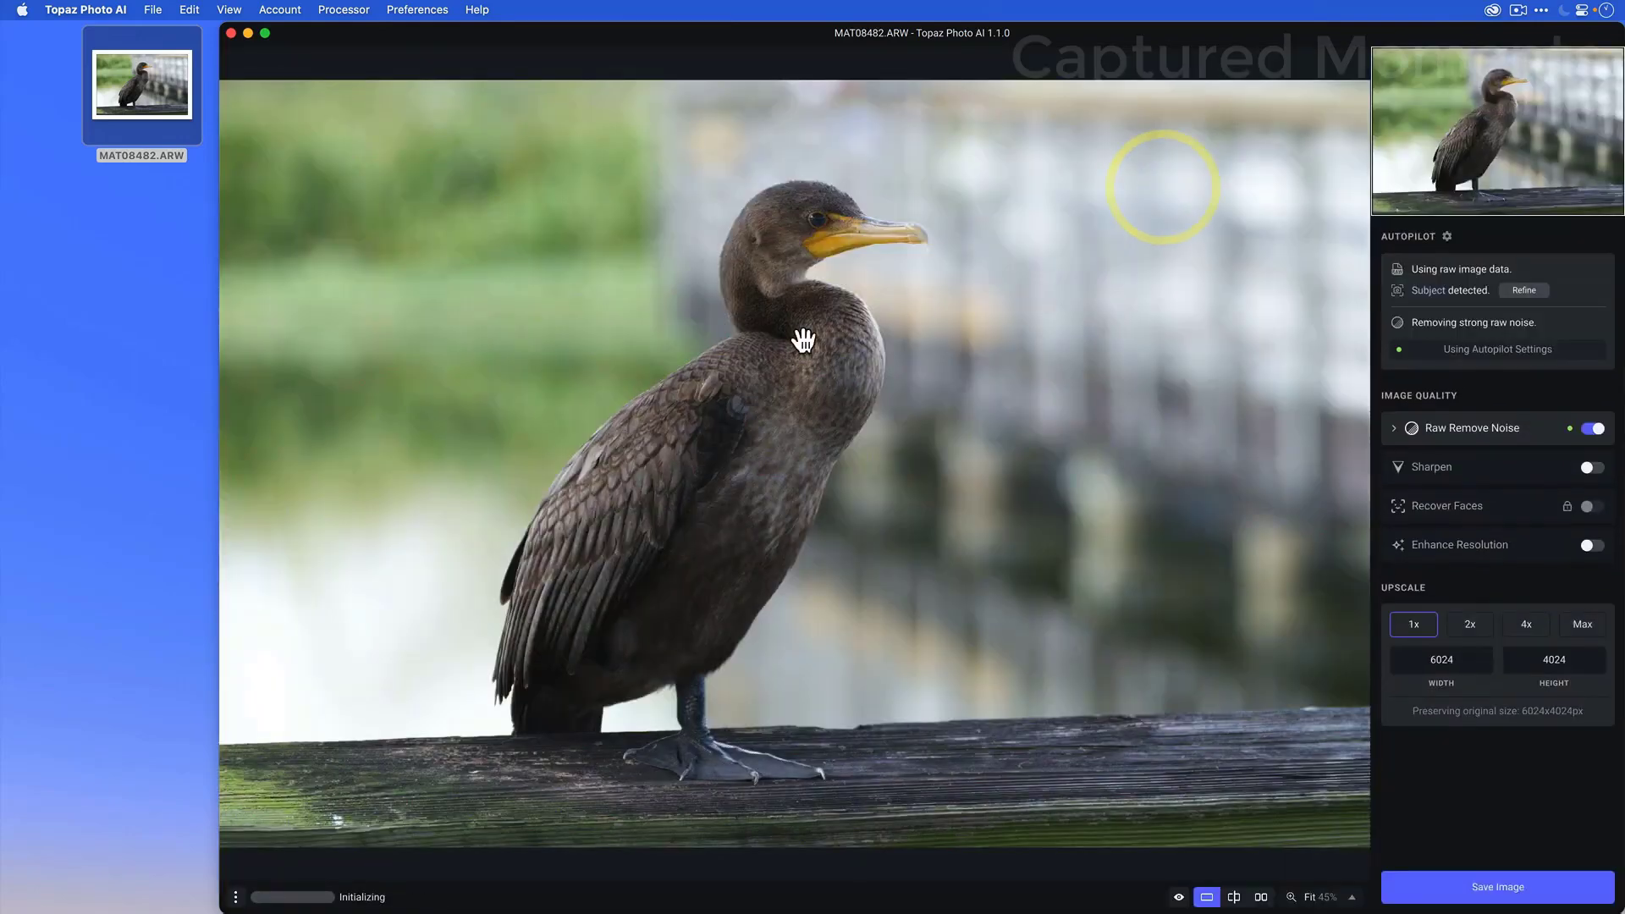
Step: Review the lens correction preference and the available processor choices without changing them
click(428, 10)
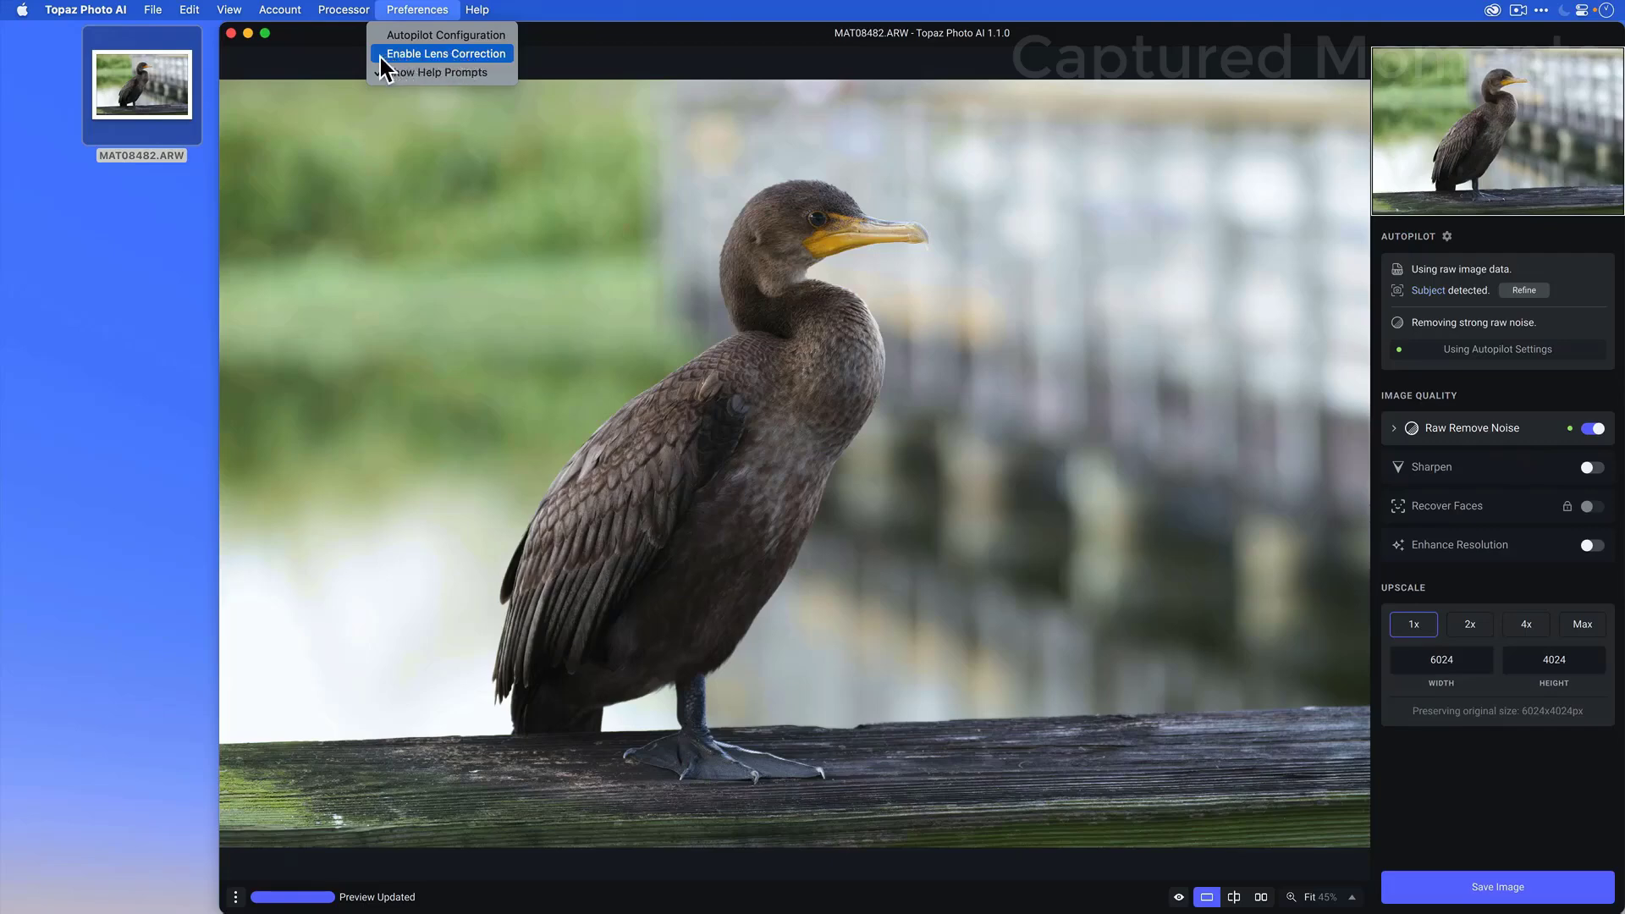
click(420, 8)
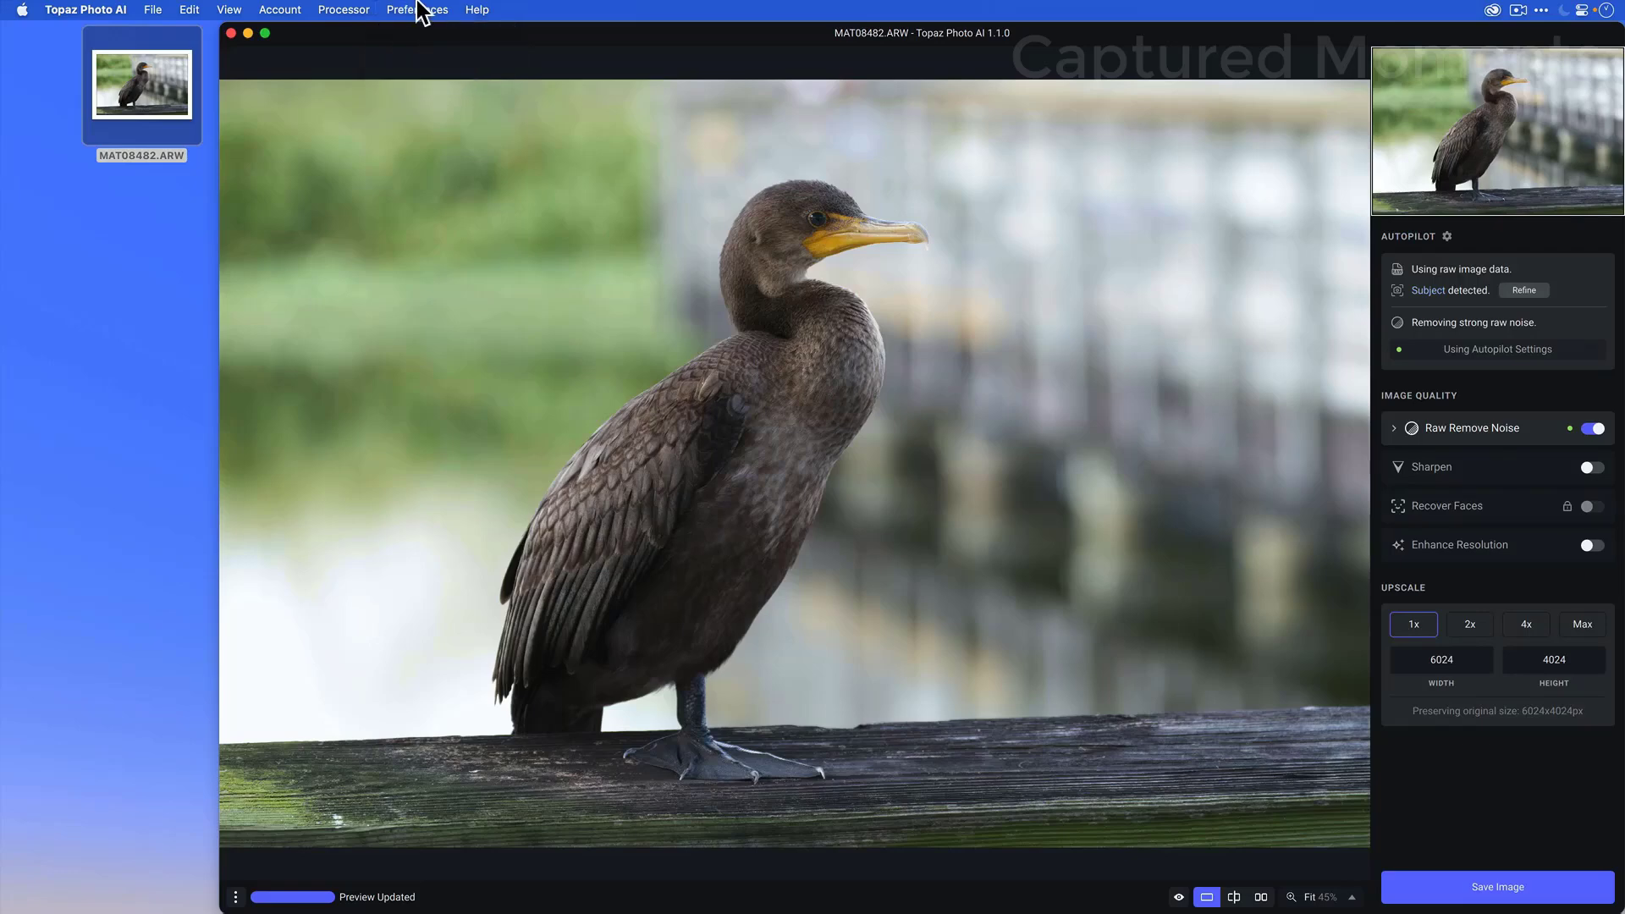
click(366, 12)
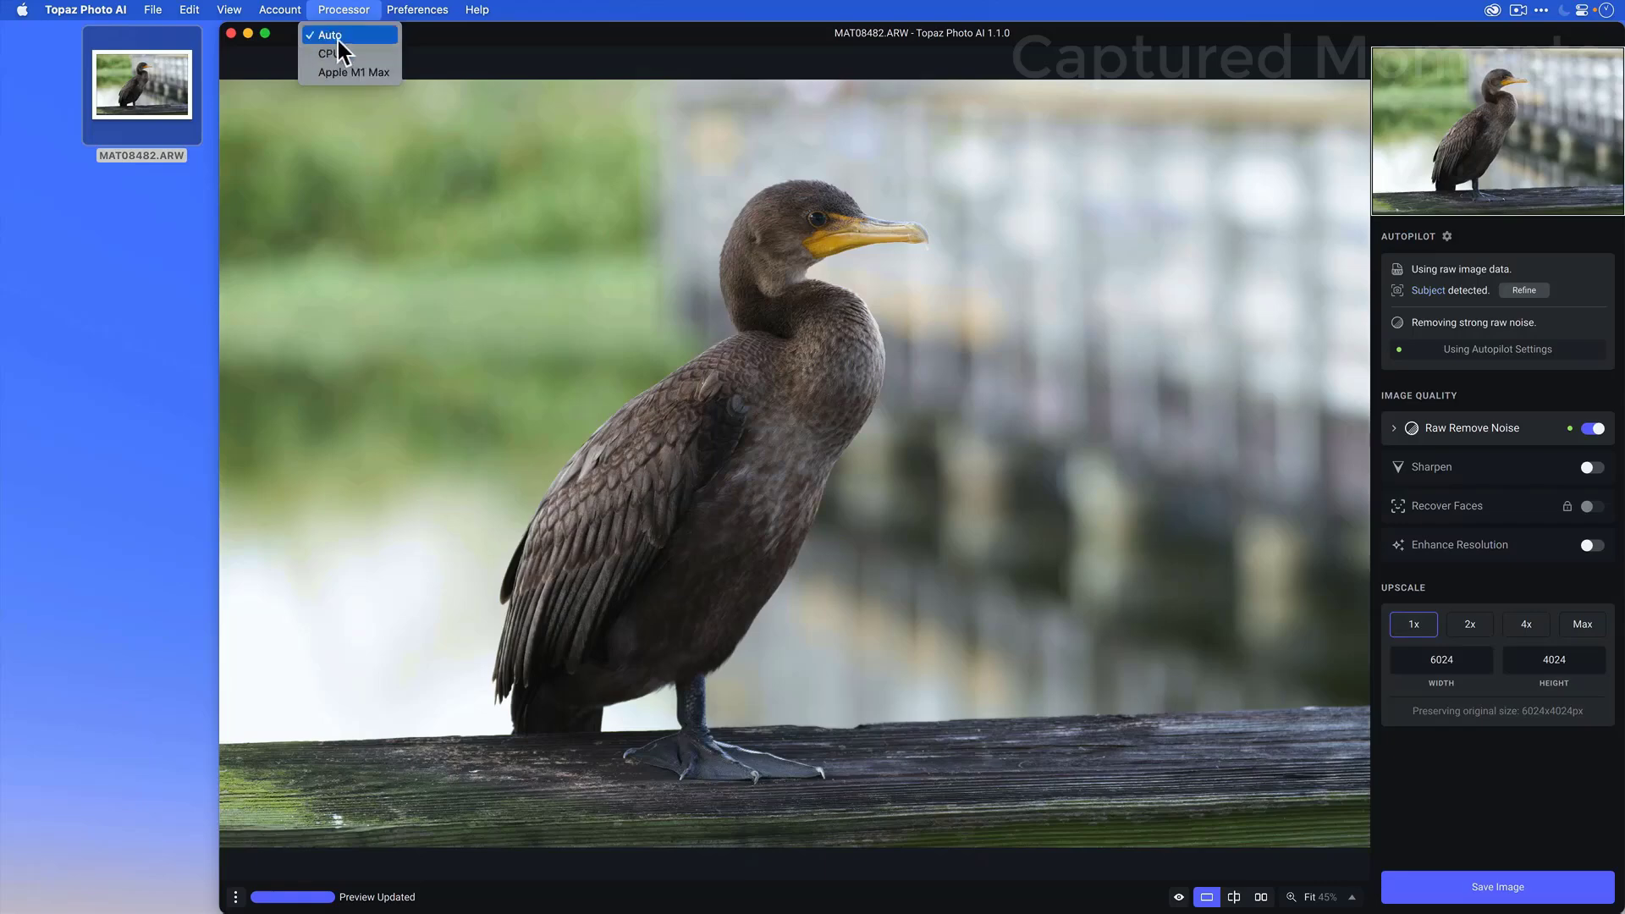
click(539, 34)
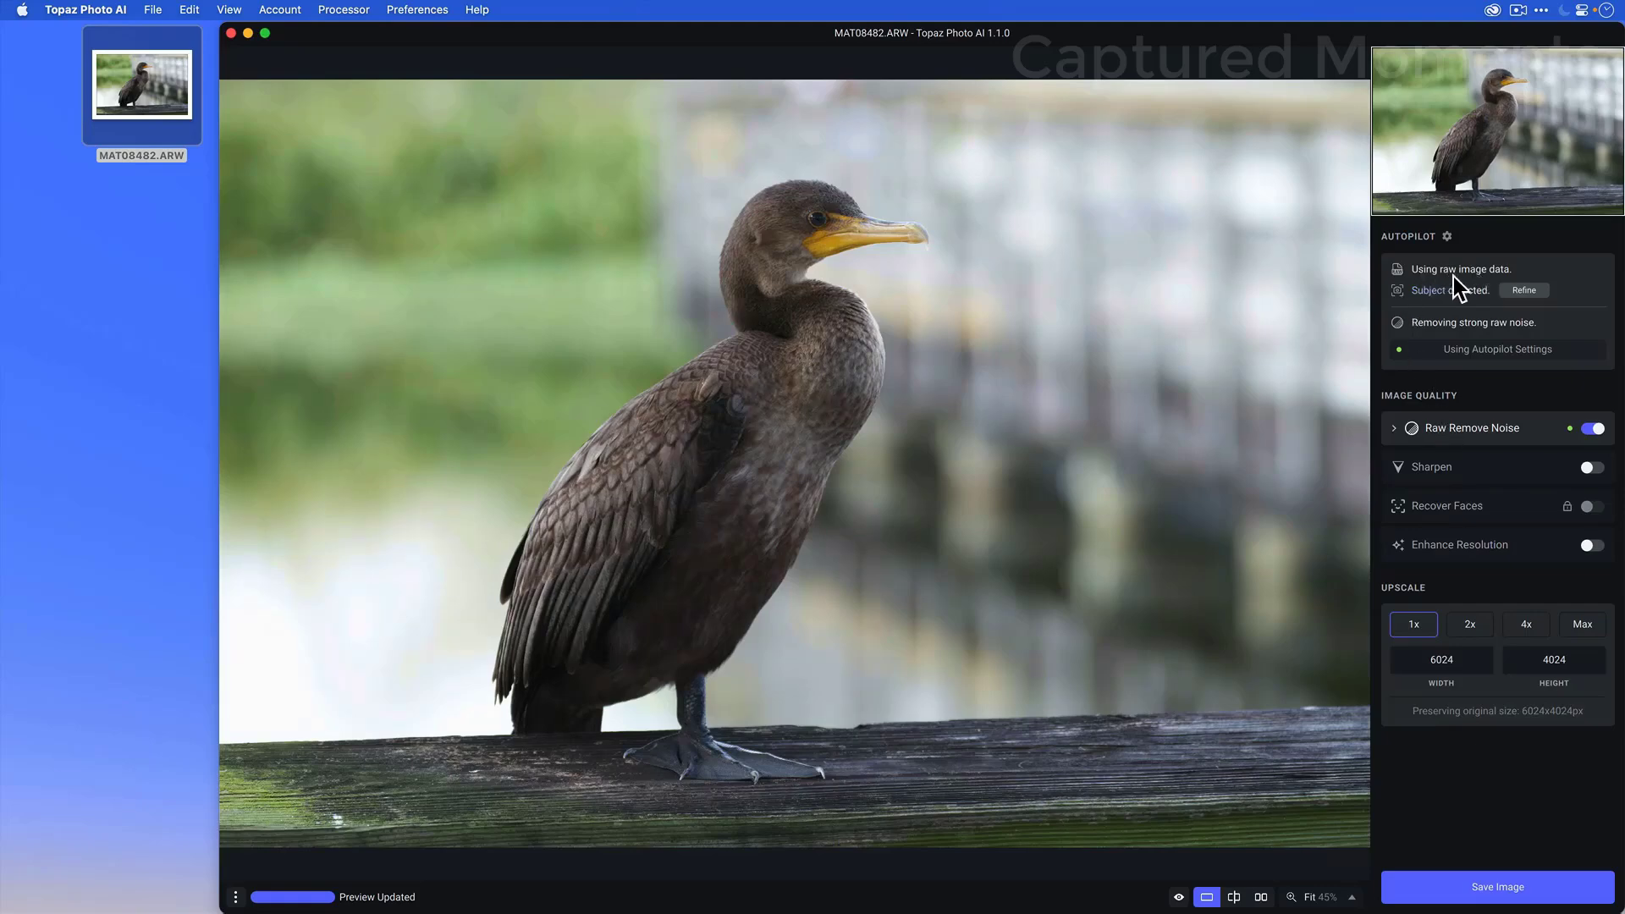
Step: Compare the original and denoised versions side by side at 400%, examining the bird's head and the blurred background
mouse_move(1422, 292)
click(1353, 899)
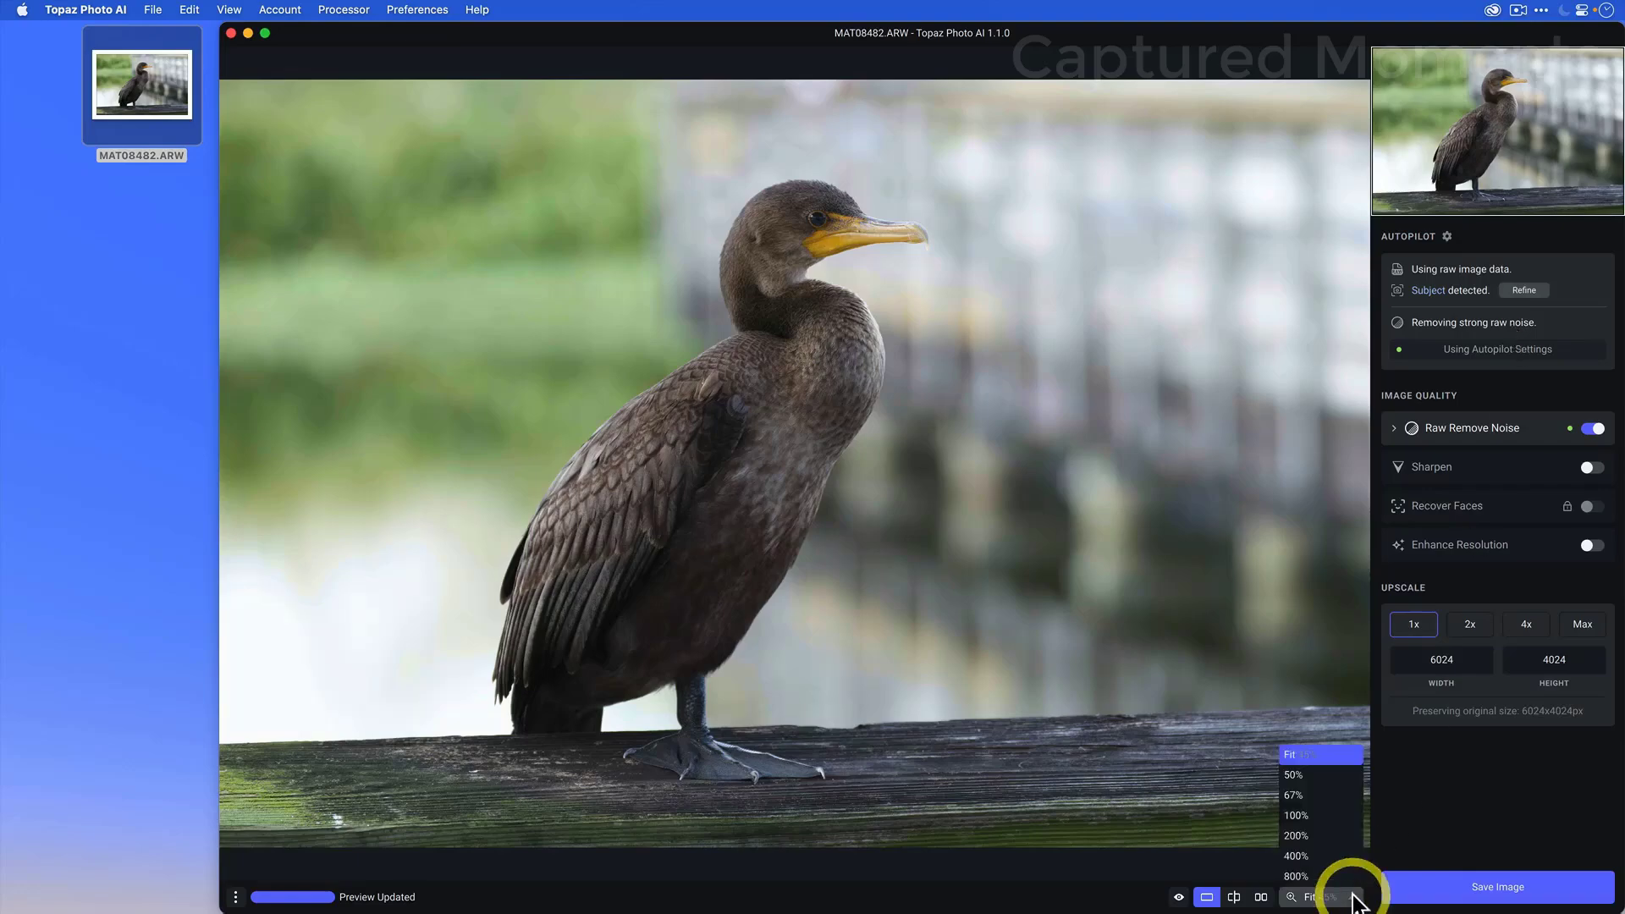
click(1341, 841)
drag(1481, 135, 1506, 81)
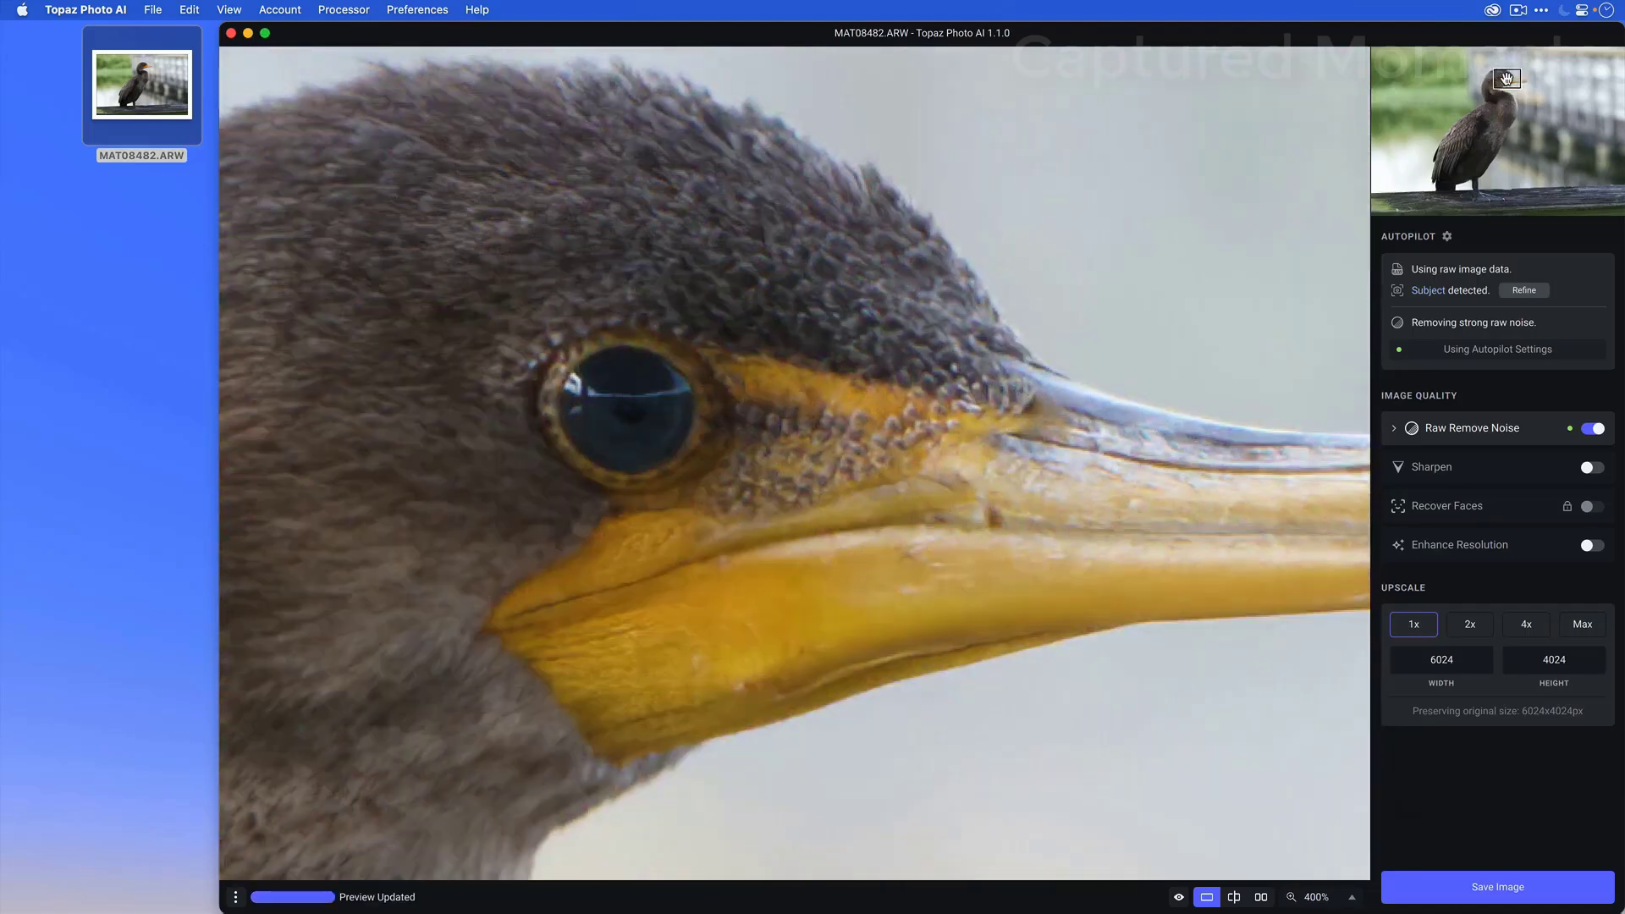
click(1261, 897)
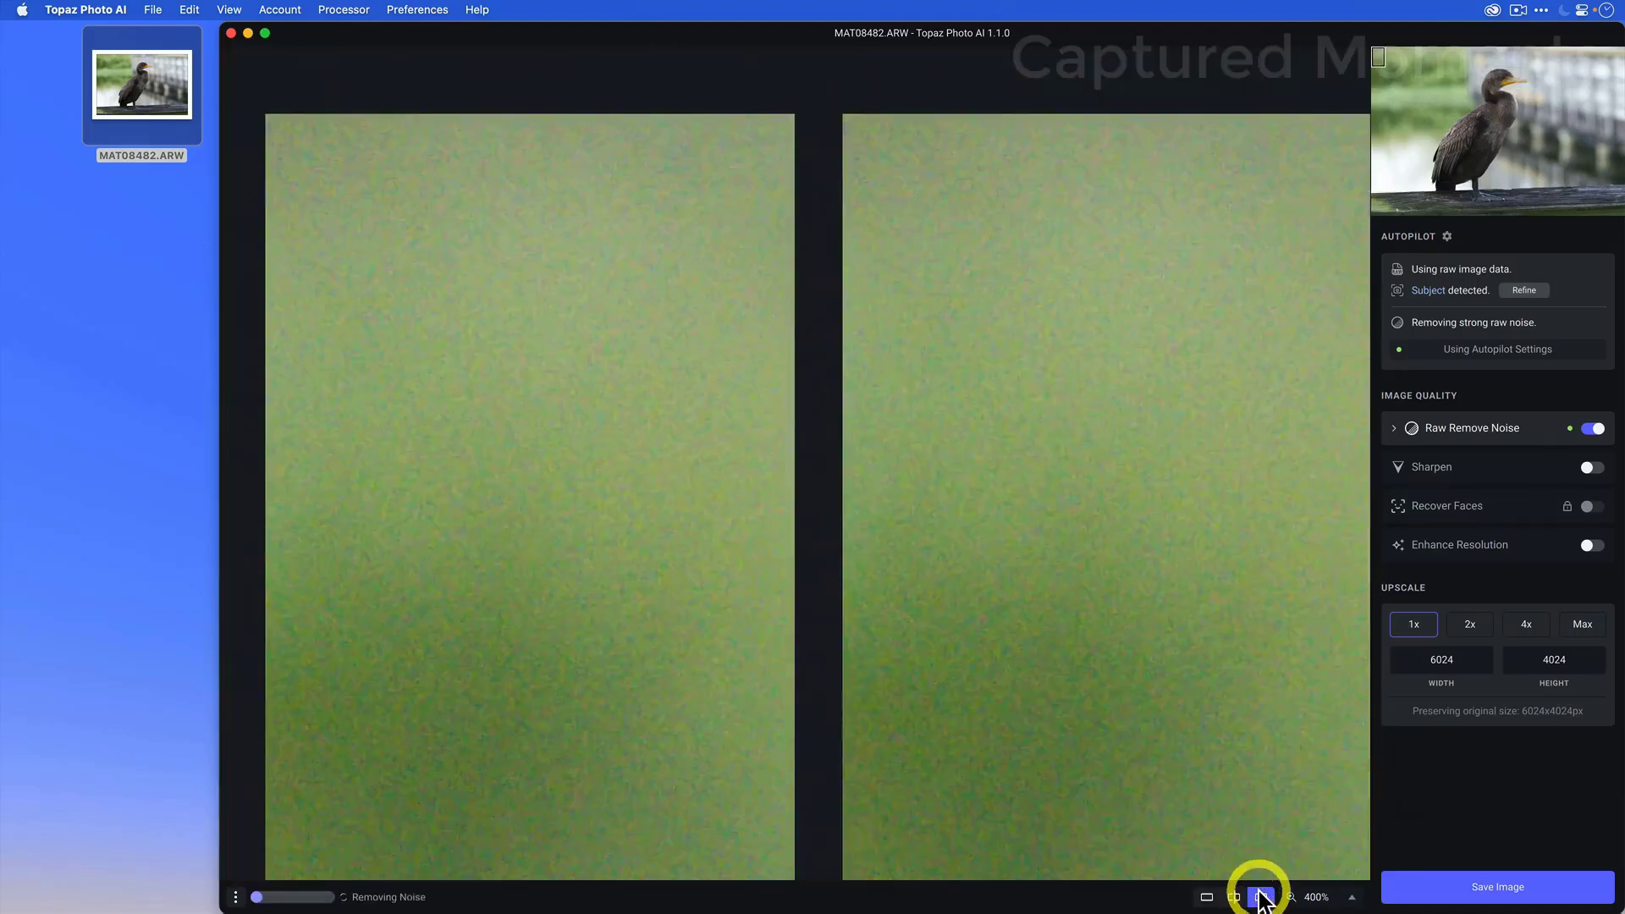
drag(1377, 57, 1506, 78)
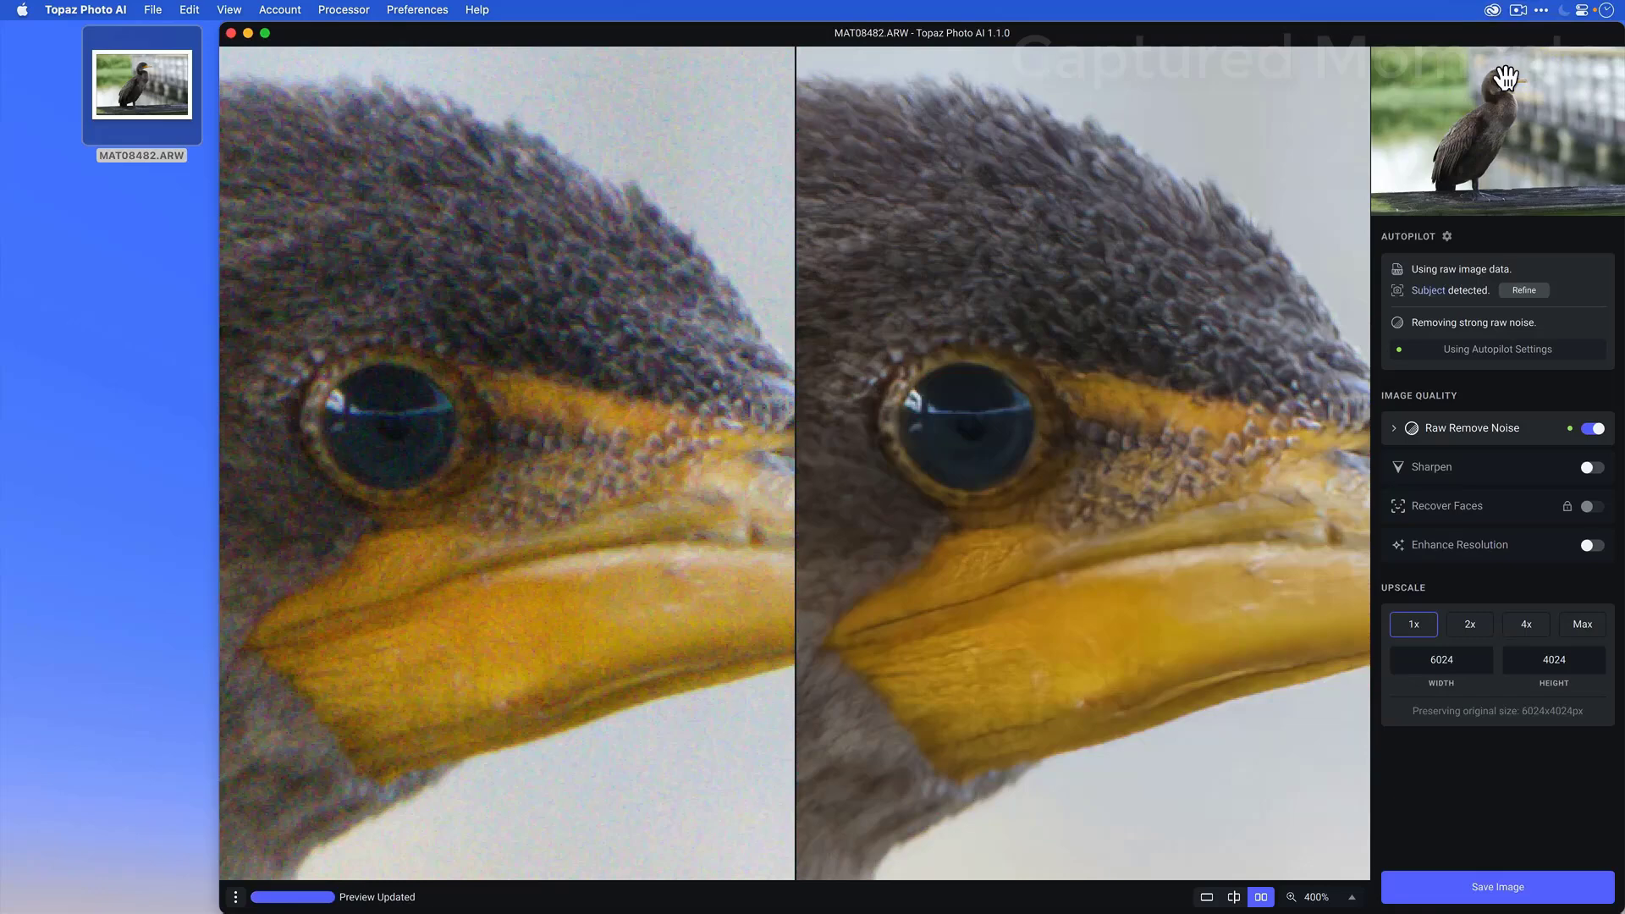
drag(1505, 78, 1470, 74)
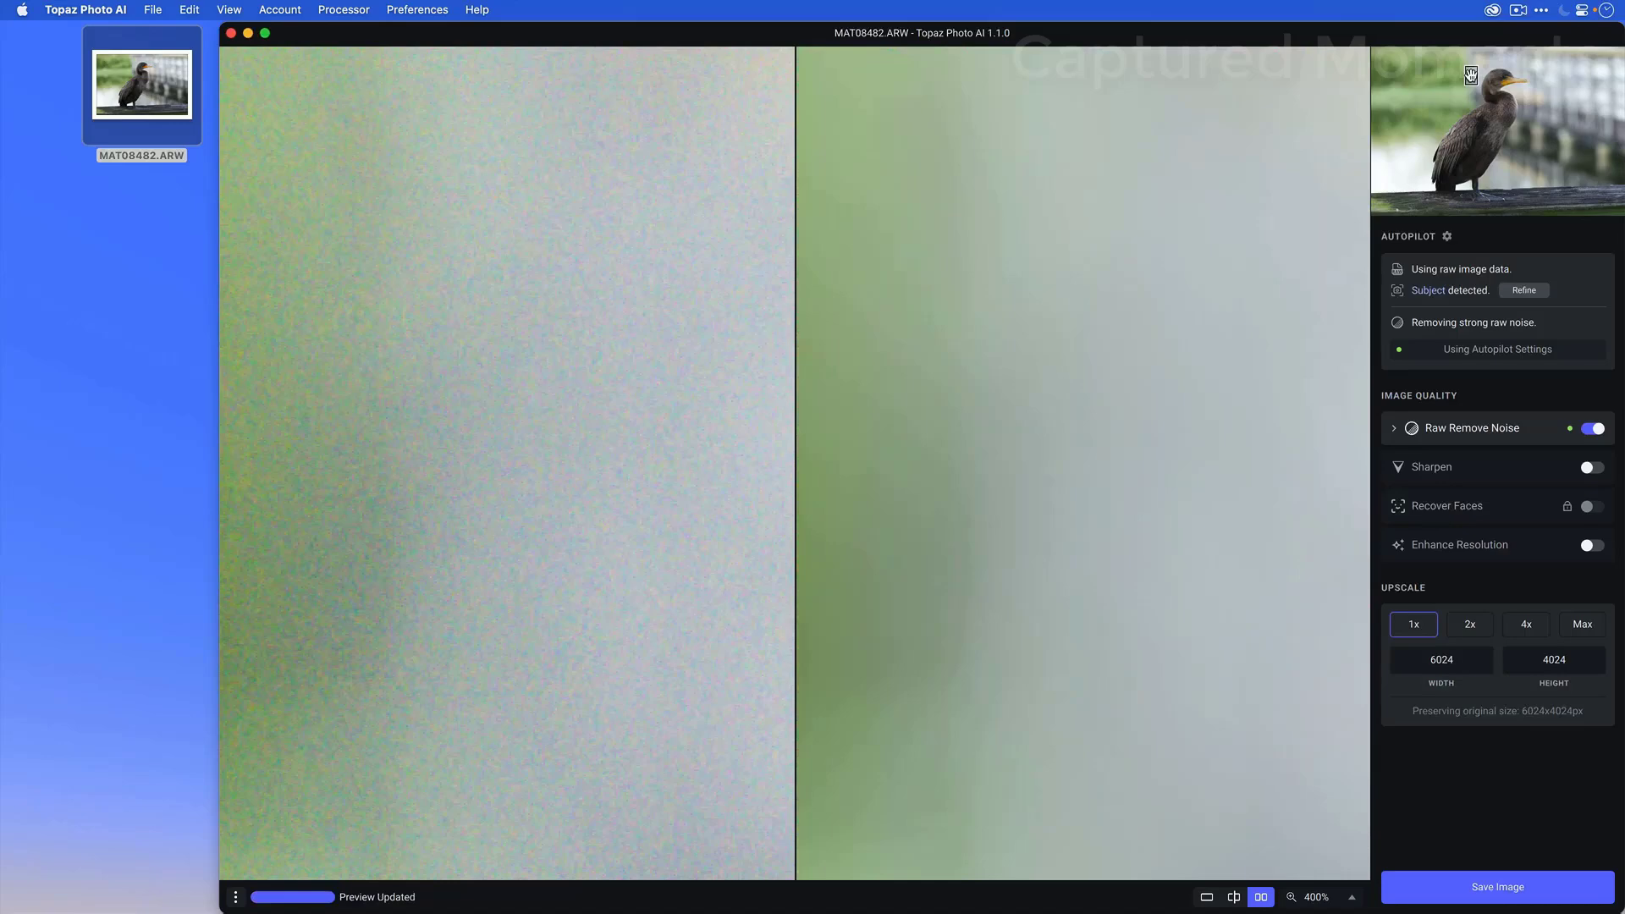
drag(1471, 75, 1506, 79)
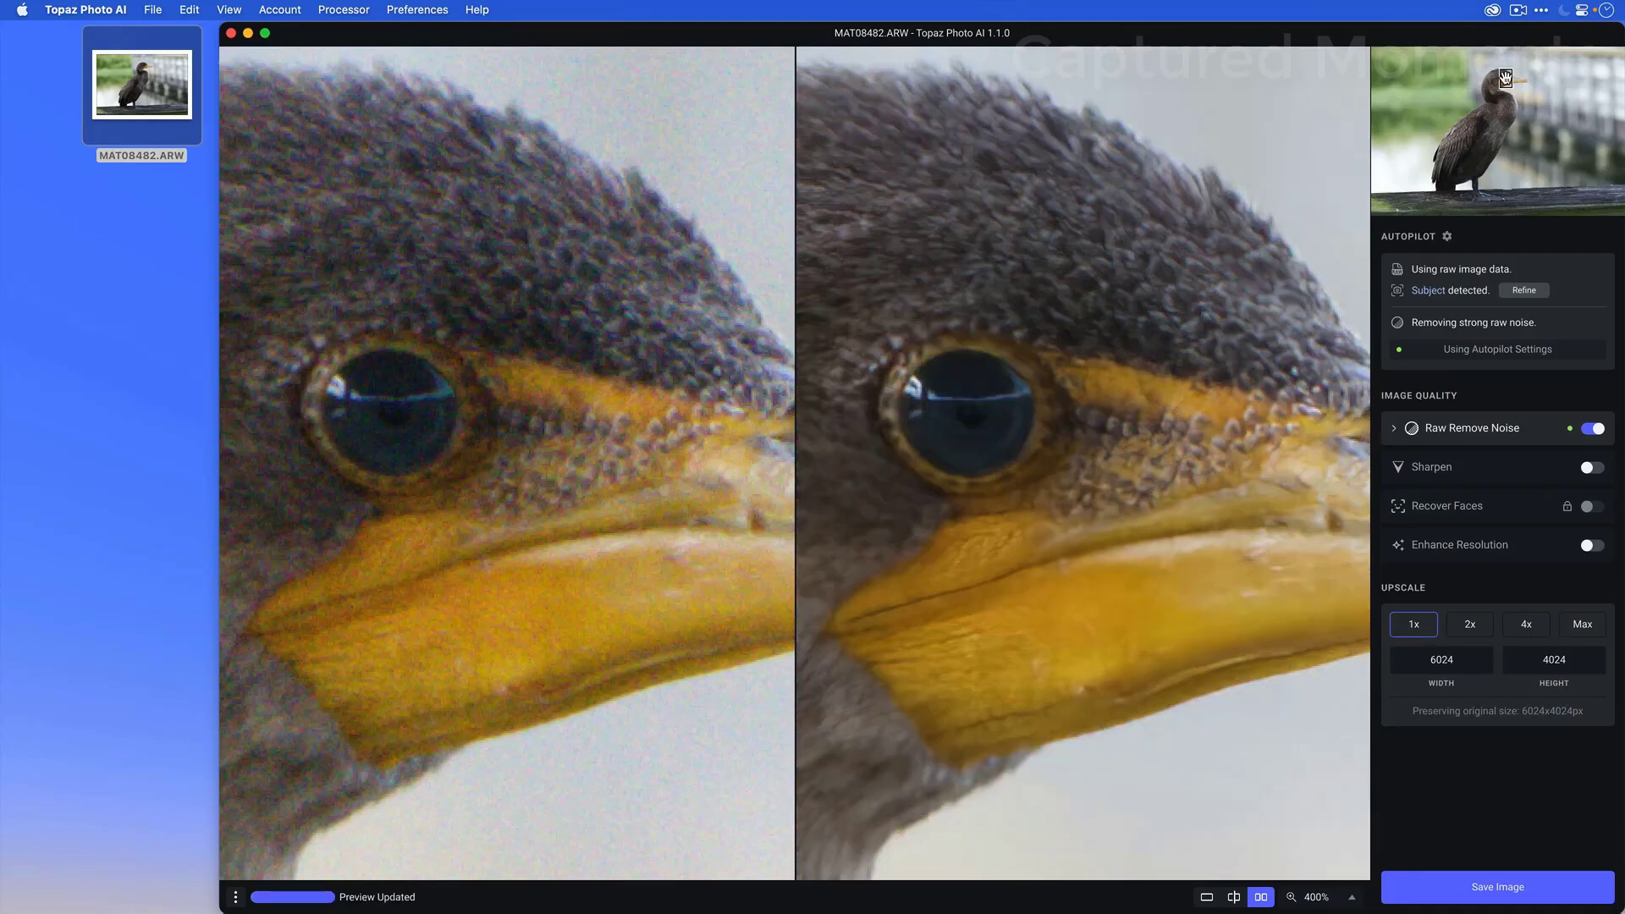
Step: Enable Sharpen with strength 10 and return to the single preview fitted to the window
click(1592, 470)
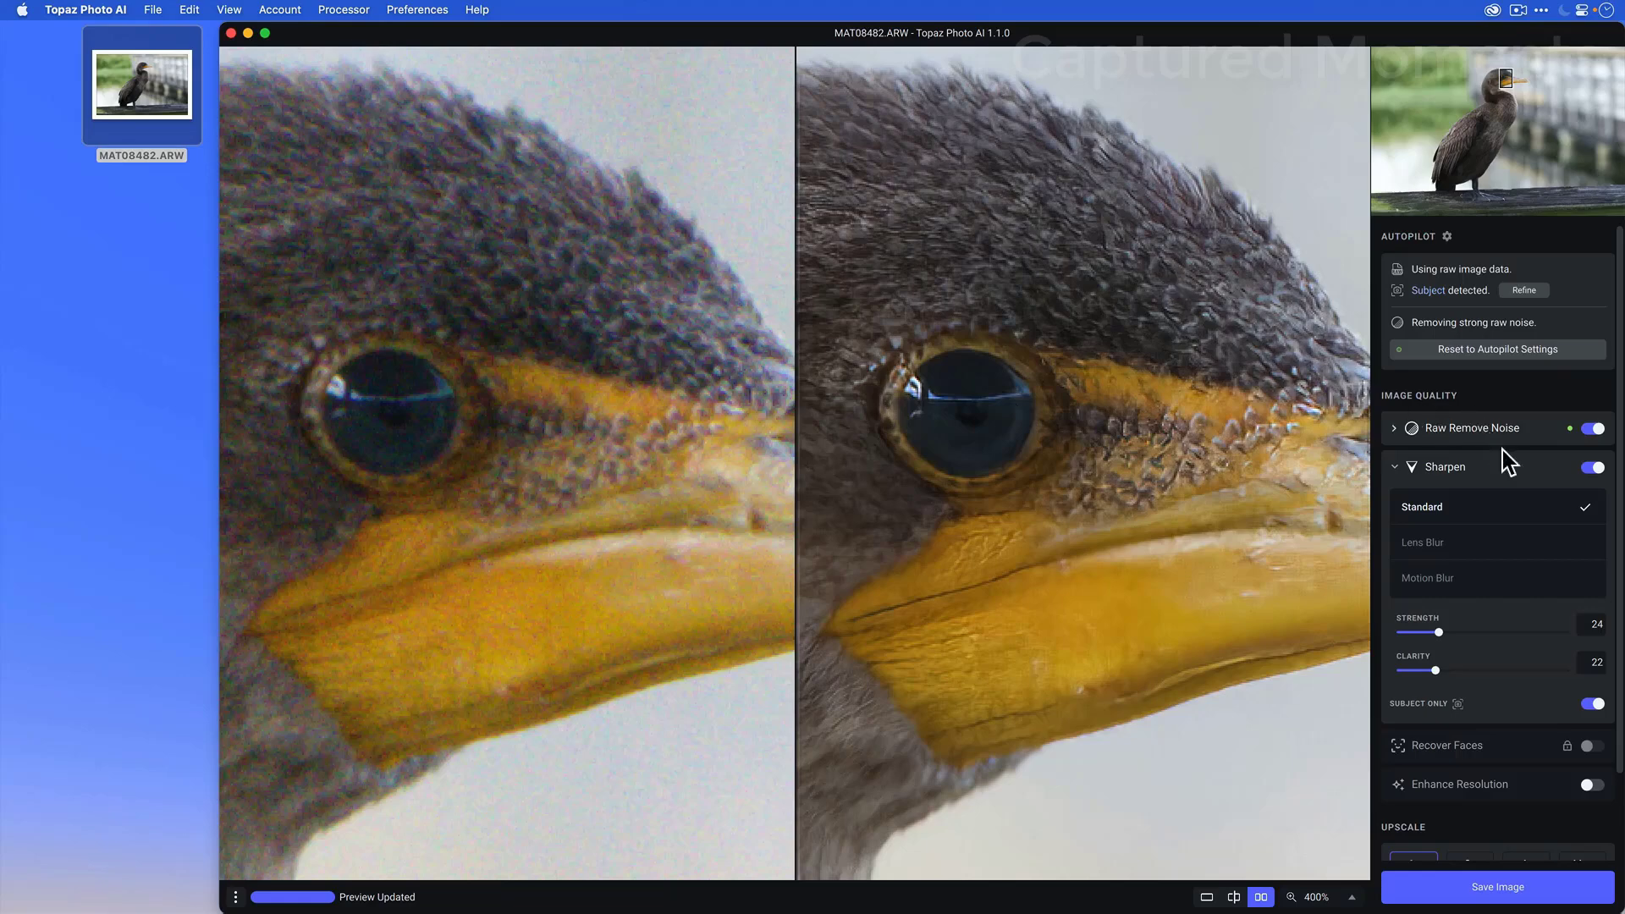
click(1416, 632)
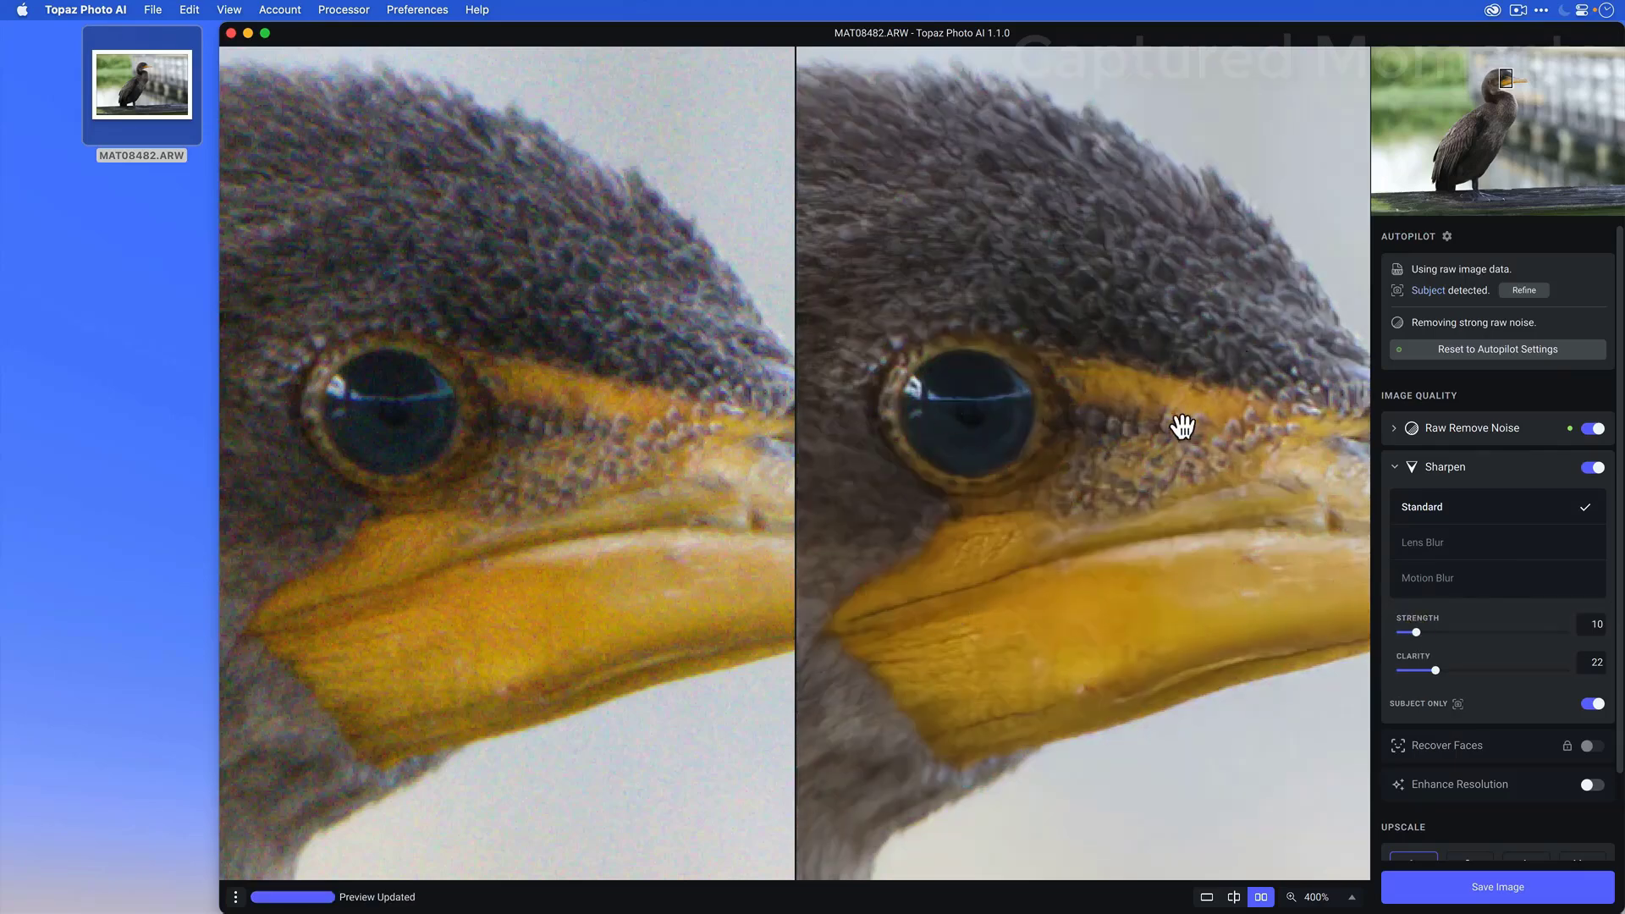
click(1208, 897)
click(1350, 897)
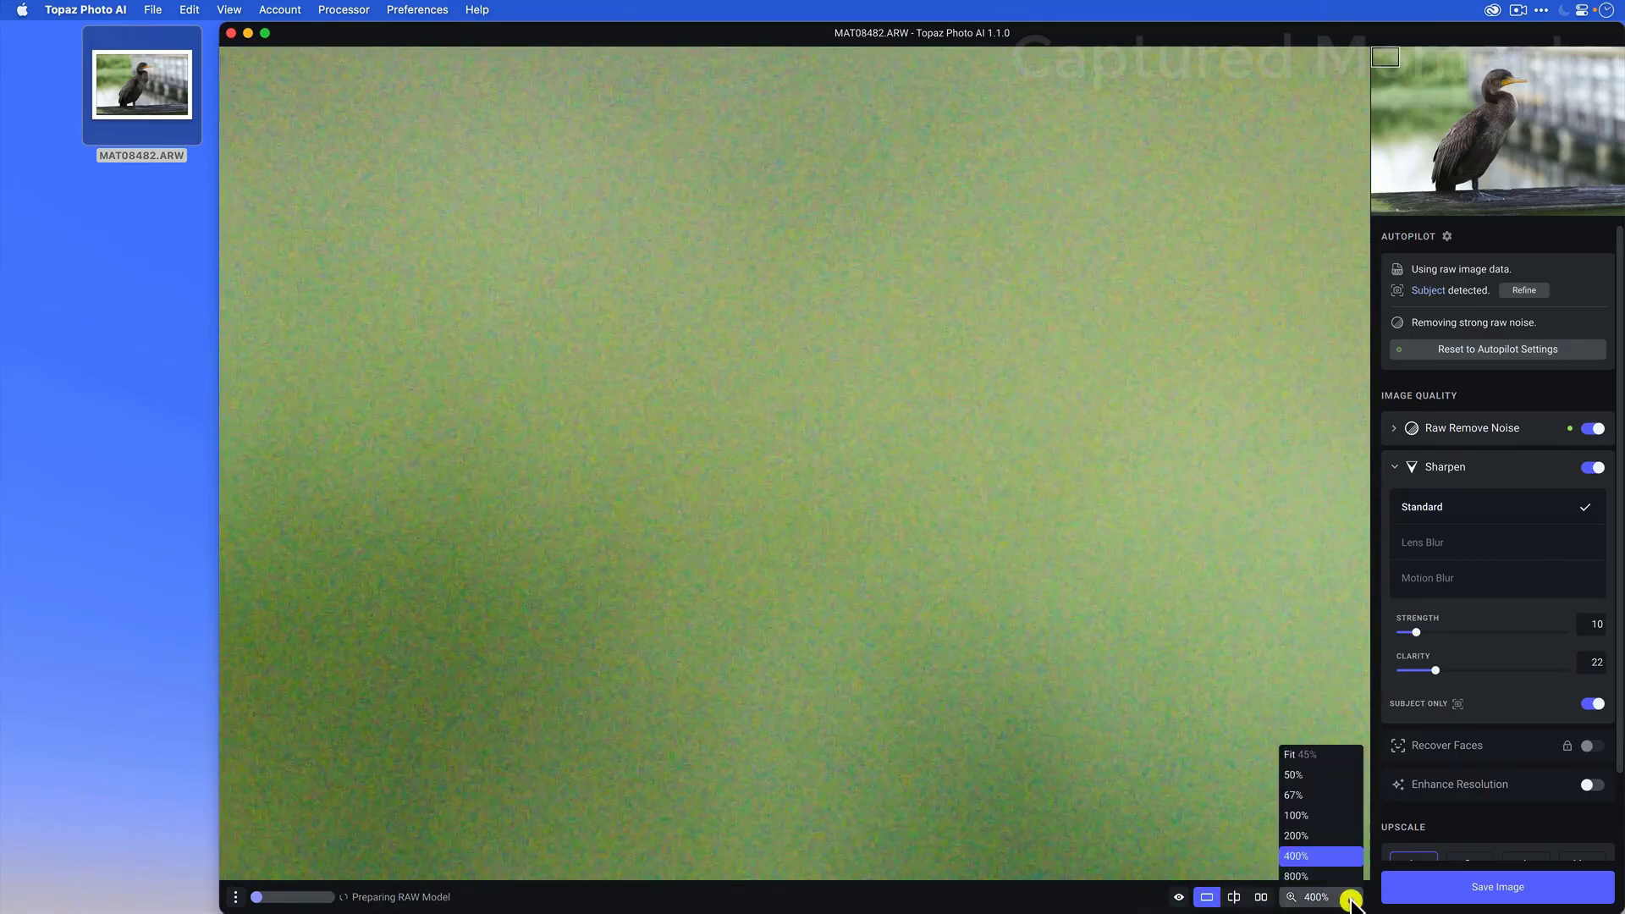
click(1327, 760)
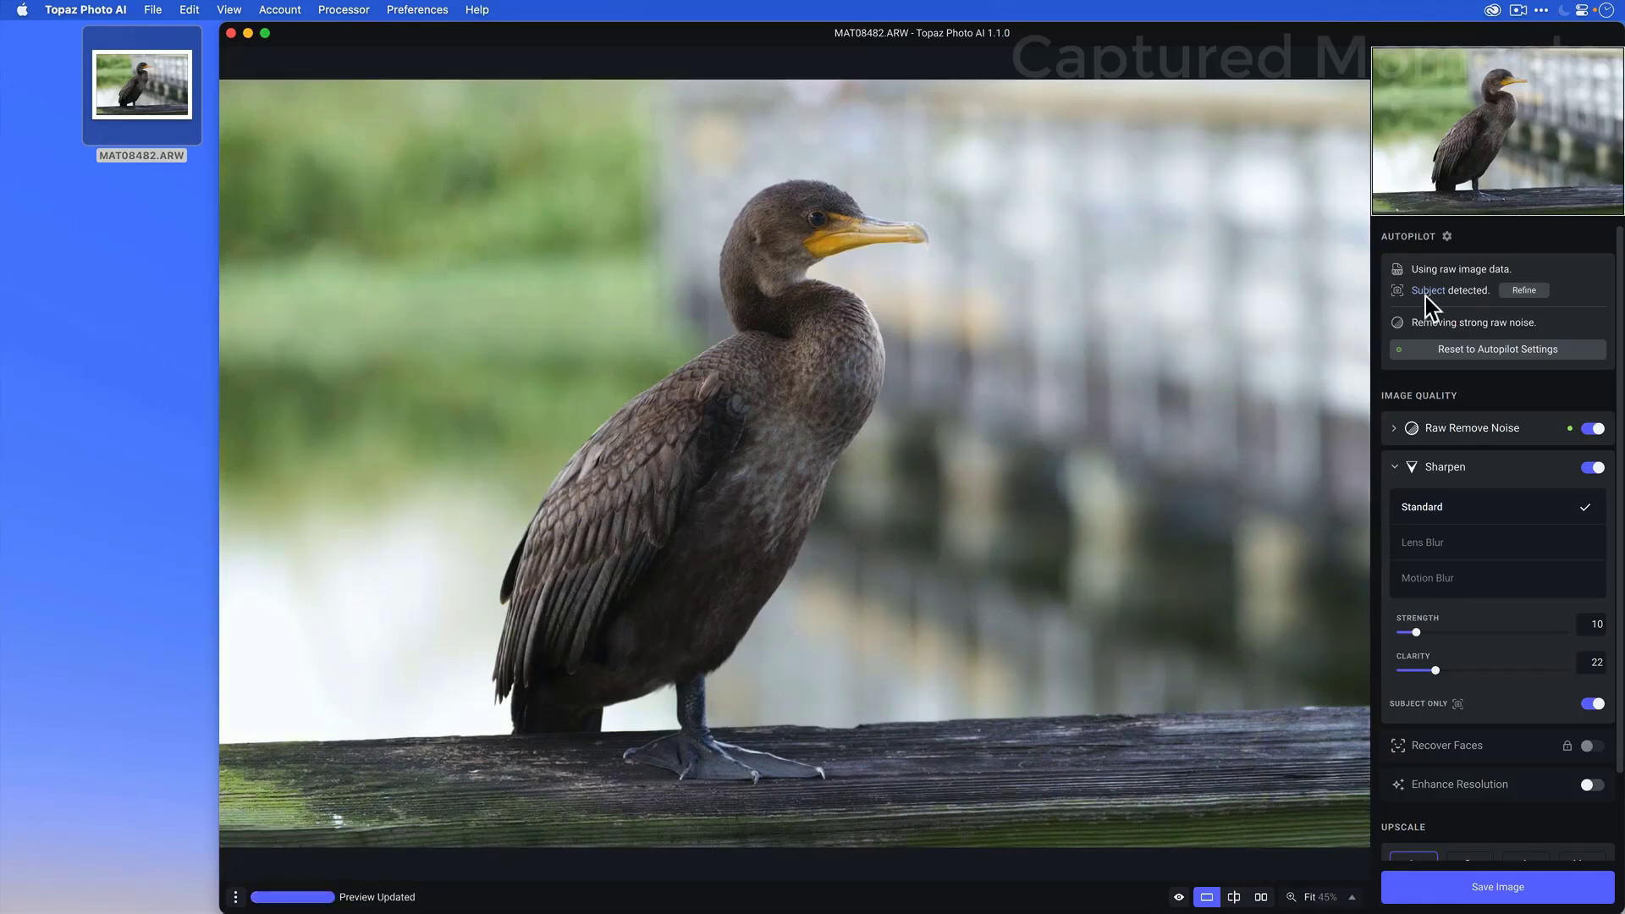
Step: Inspect the detected subject mask and the Raw Remove Noise settings
mouse_move(1424, 291)
click(1394, 465)
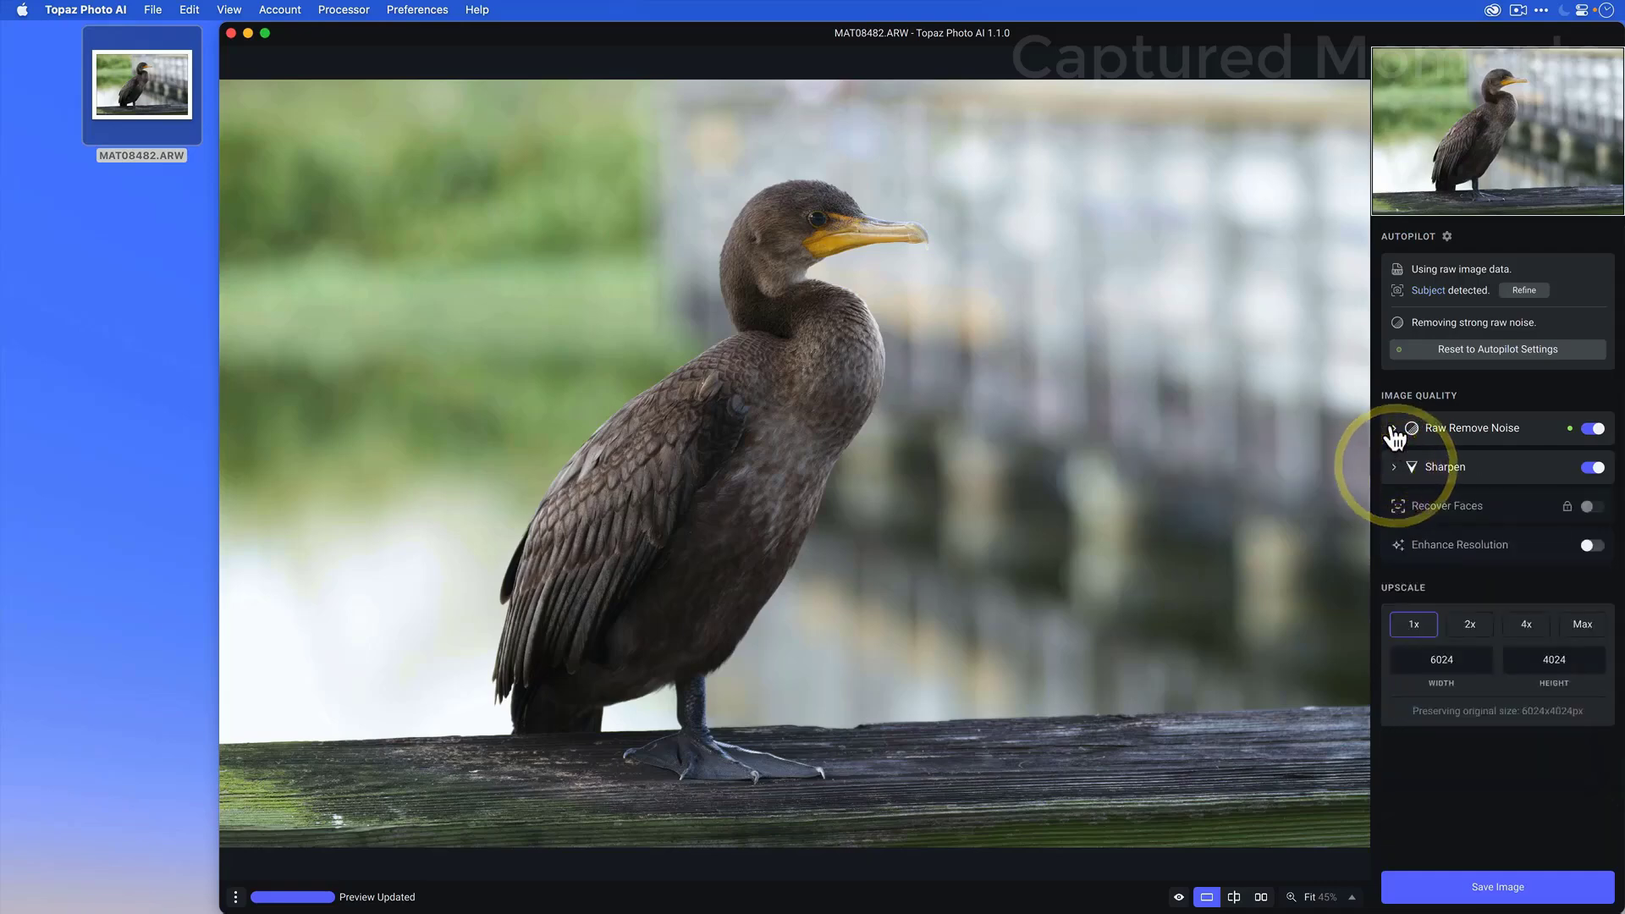
click(1394, 427)
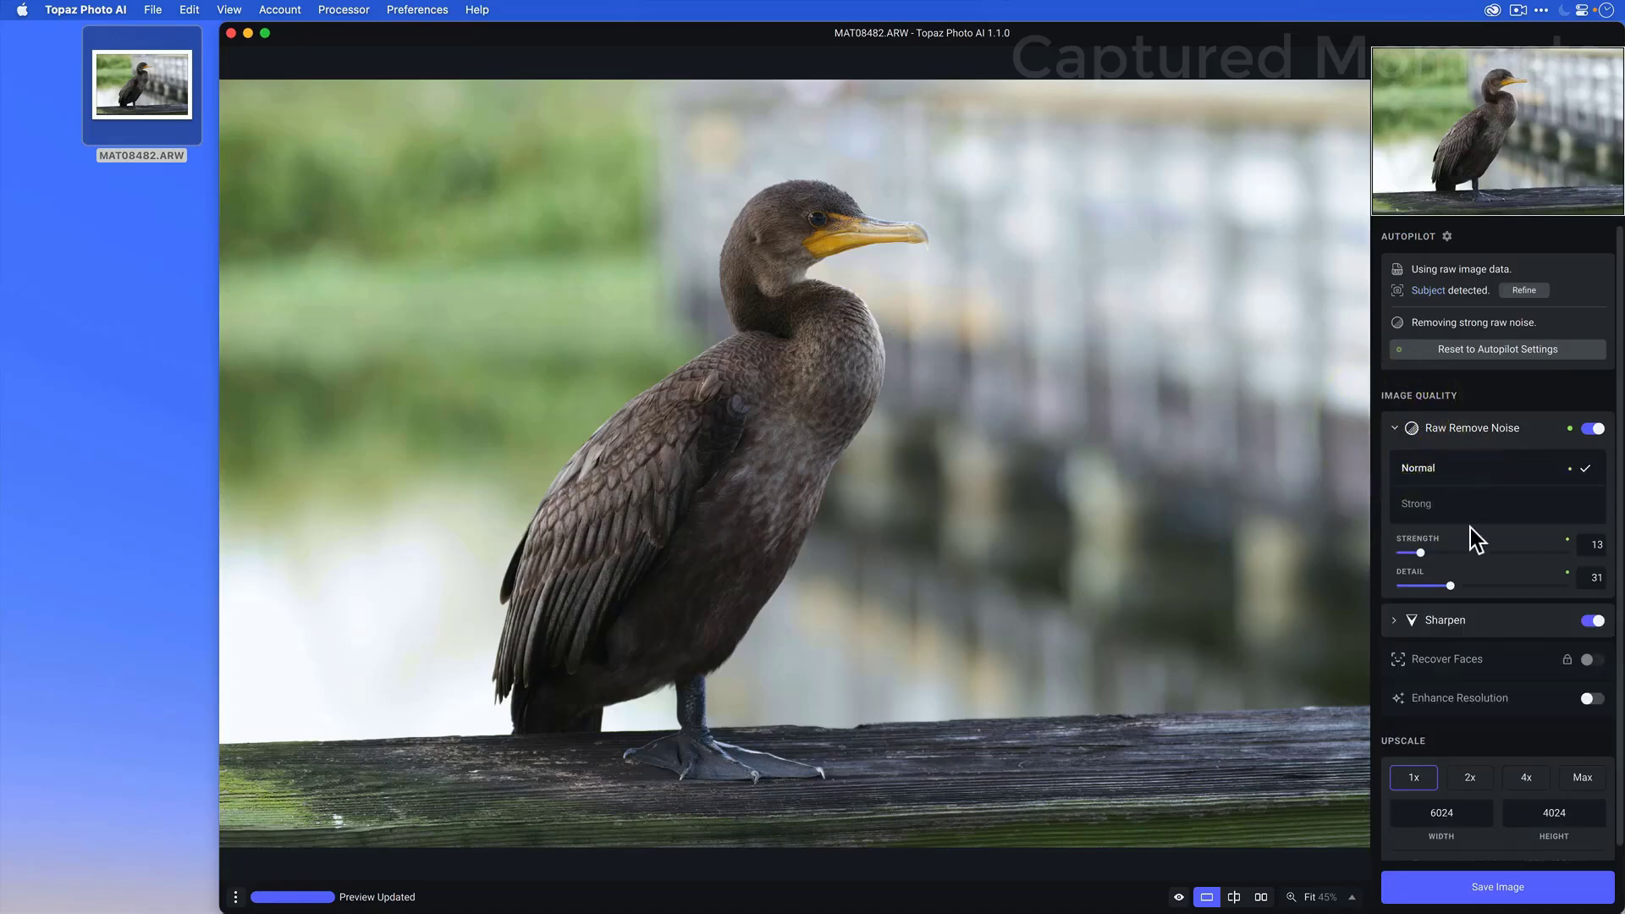
click(1393, 434)
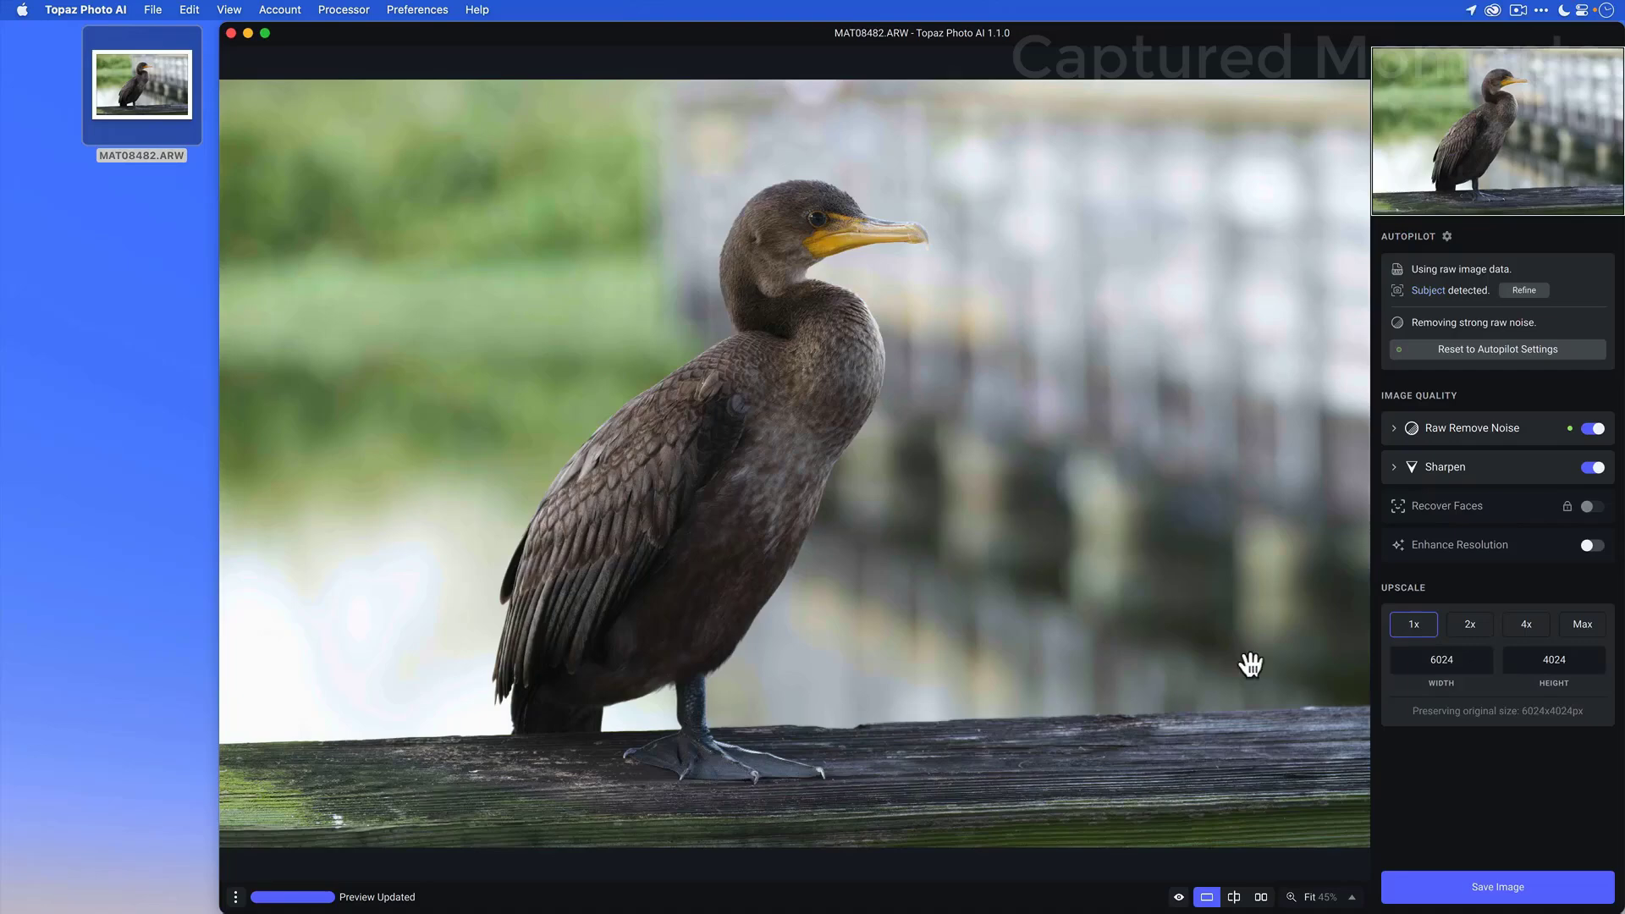
Step: Refine the subject selection by adding the wooden rail under the bird with the Large AI Brush
click(1523, 291)
drag(867, 623, 930, 639)
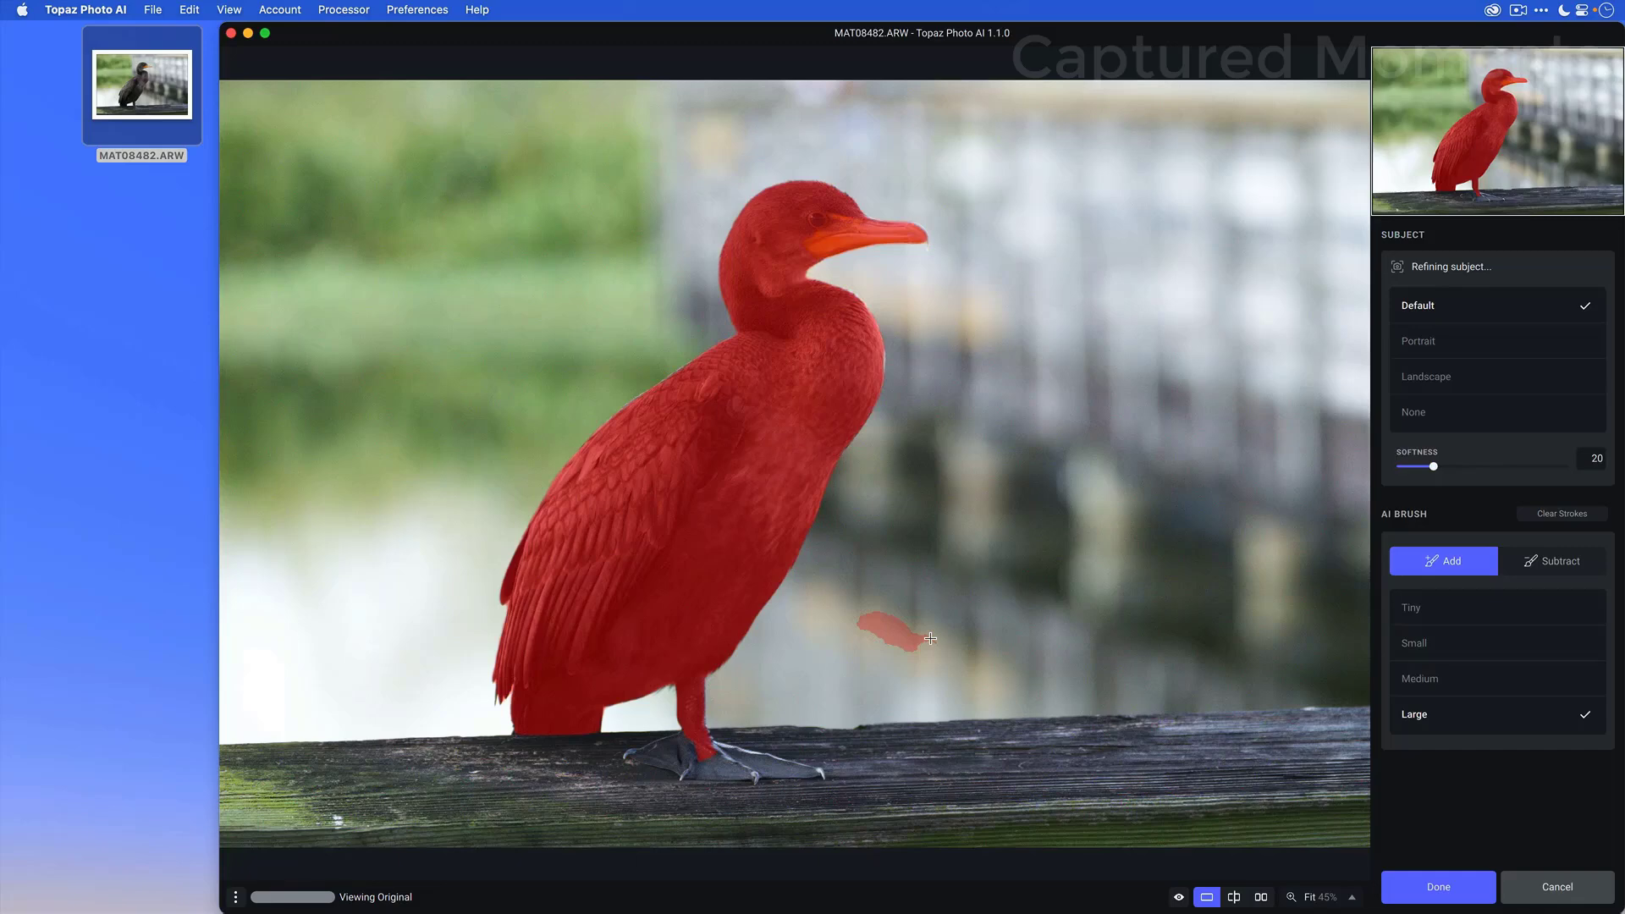
key([)
key([)
key([)
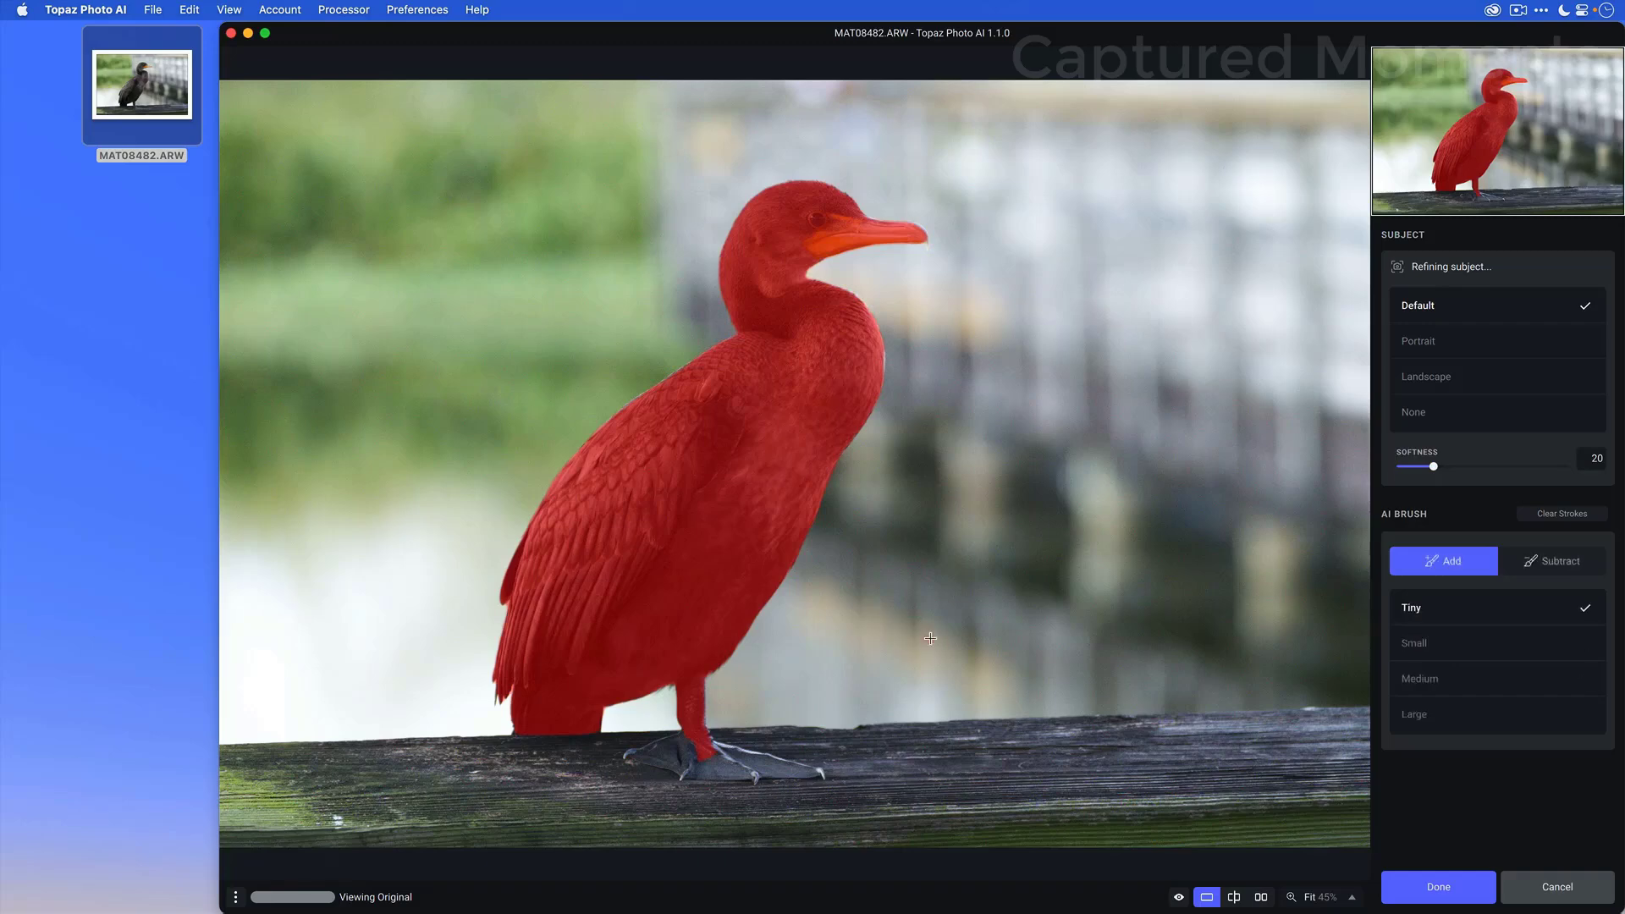
key(bracketright)
key(bracketright)
key(bracketright)
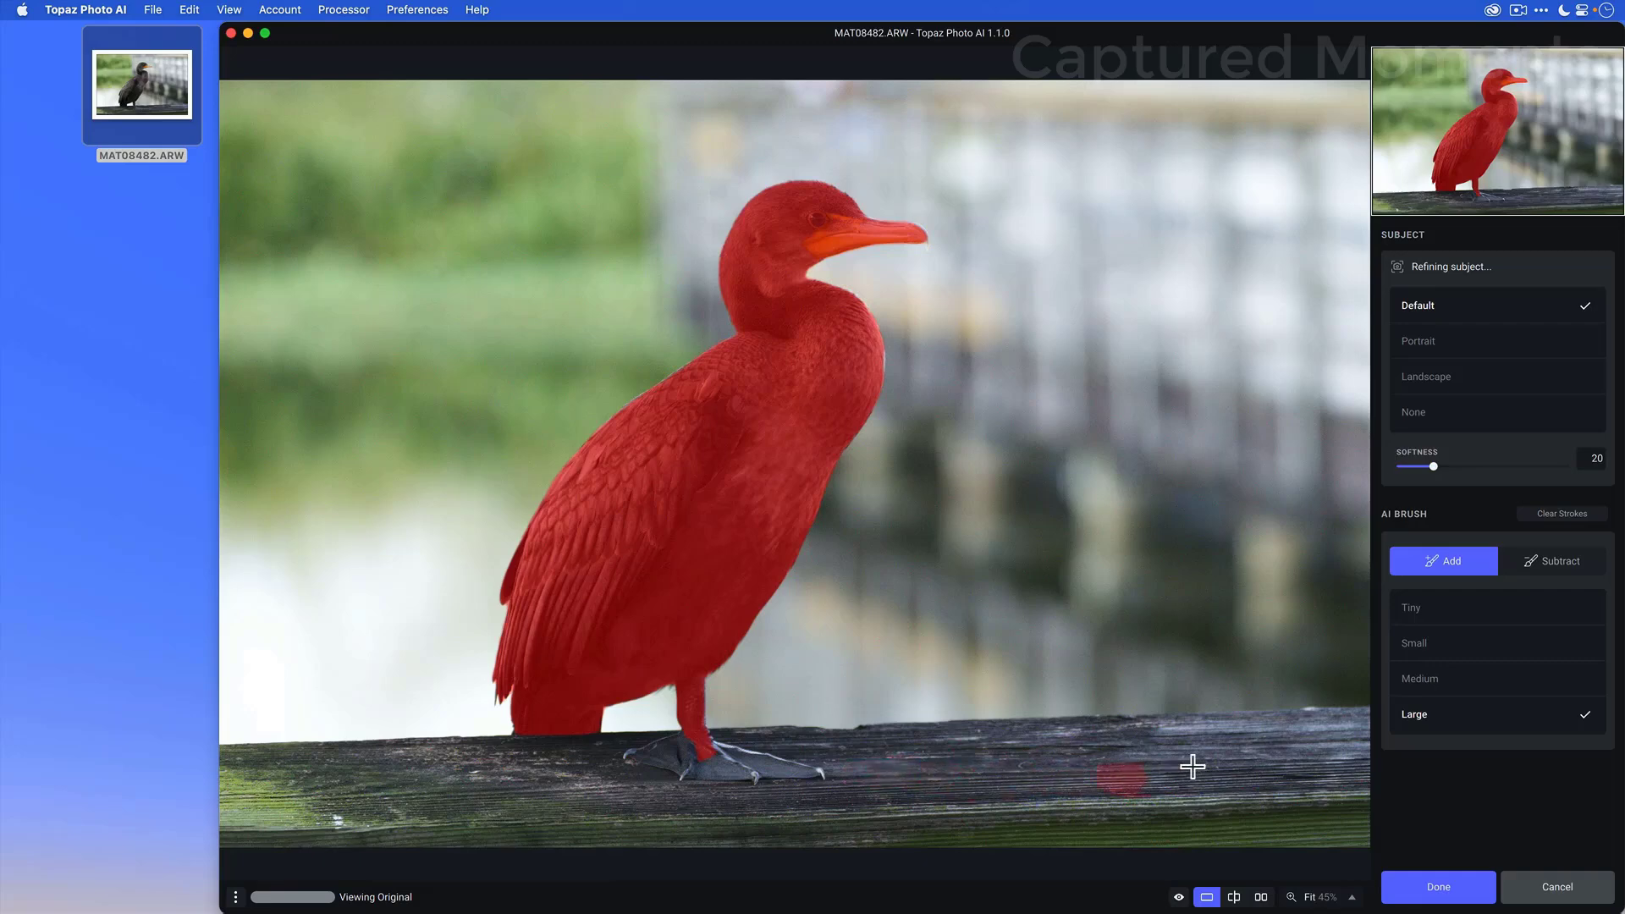
mouse_move(1192, 765)
mouse_down()
mouse_move(174, 830)
mouse_move(1059, 776)
mouse_move(895, 801)
mouse_up()
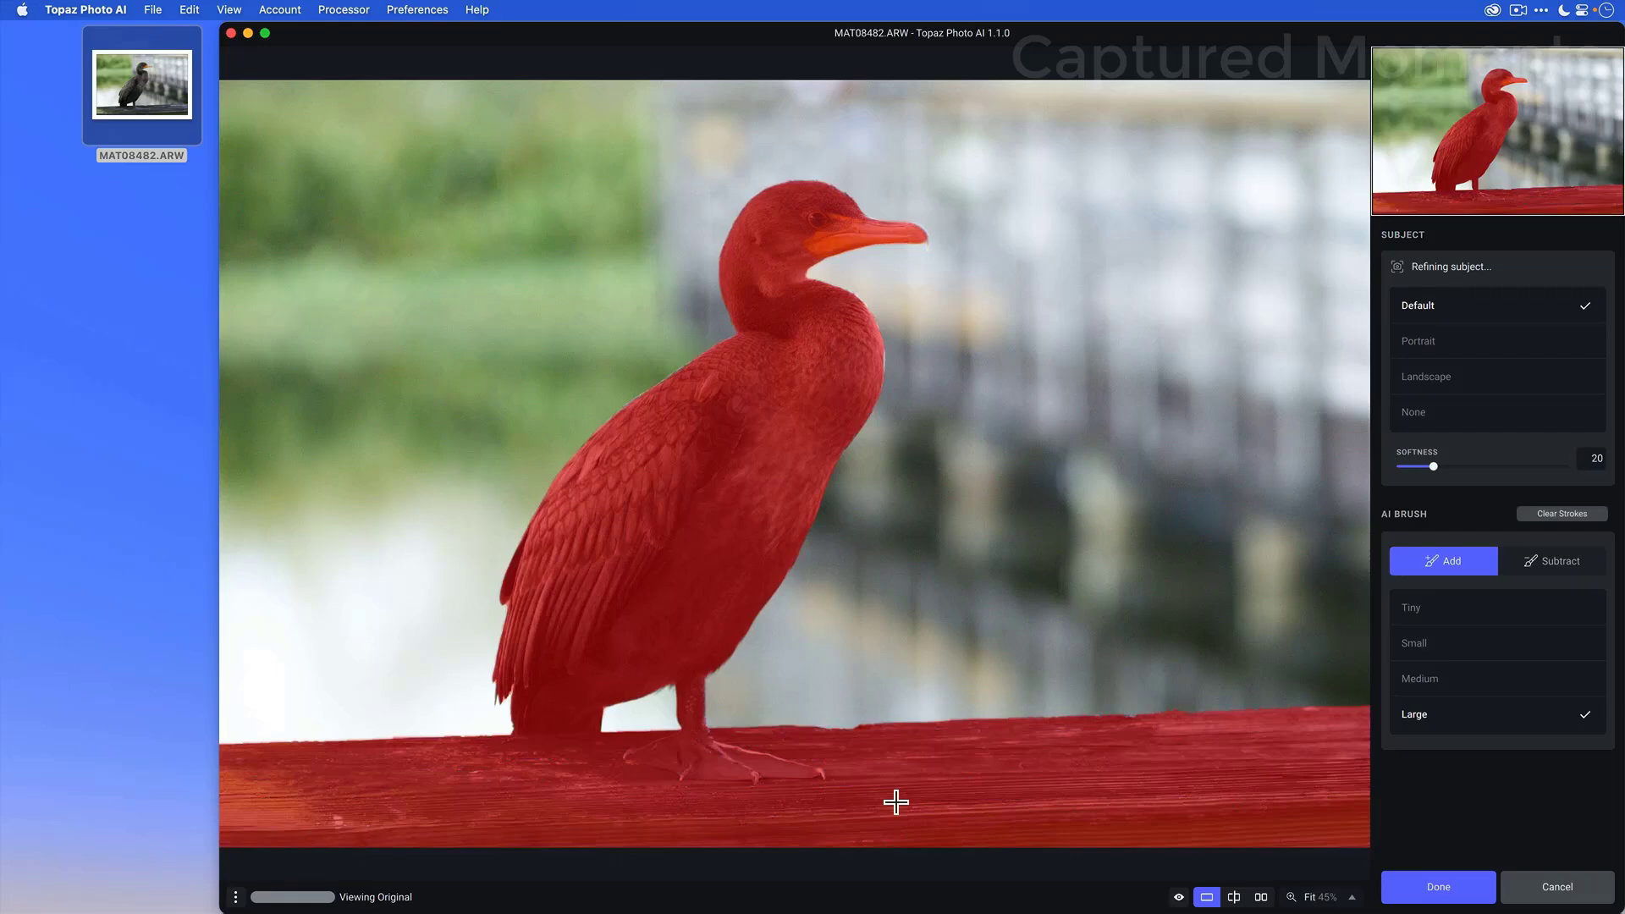
Step: Apply the refined subject selection, then compare the processed bird's head with the original at 200% zoom
click(1406, 890)
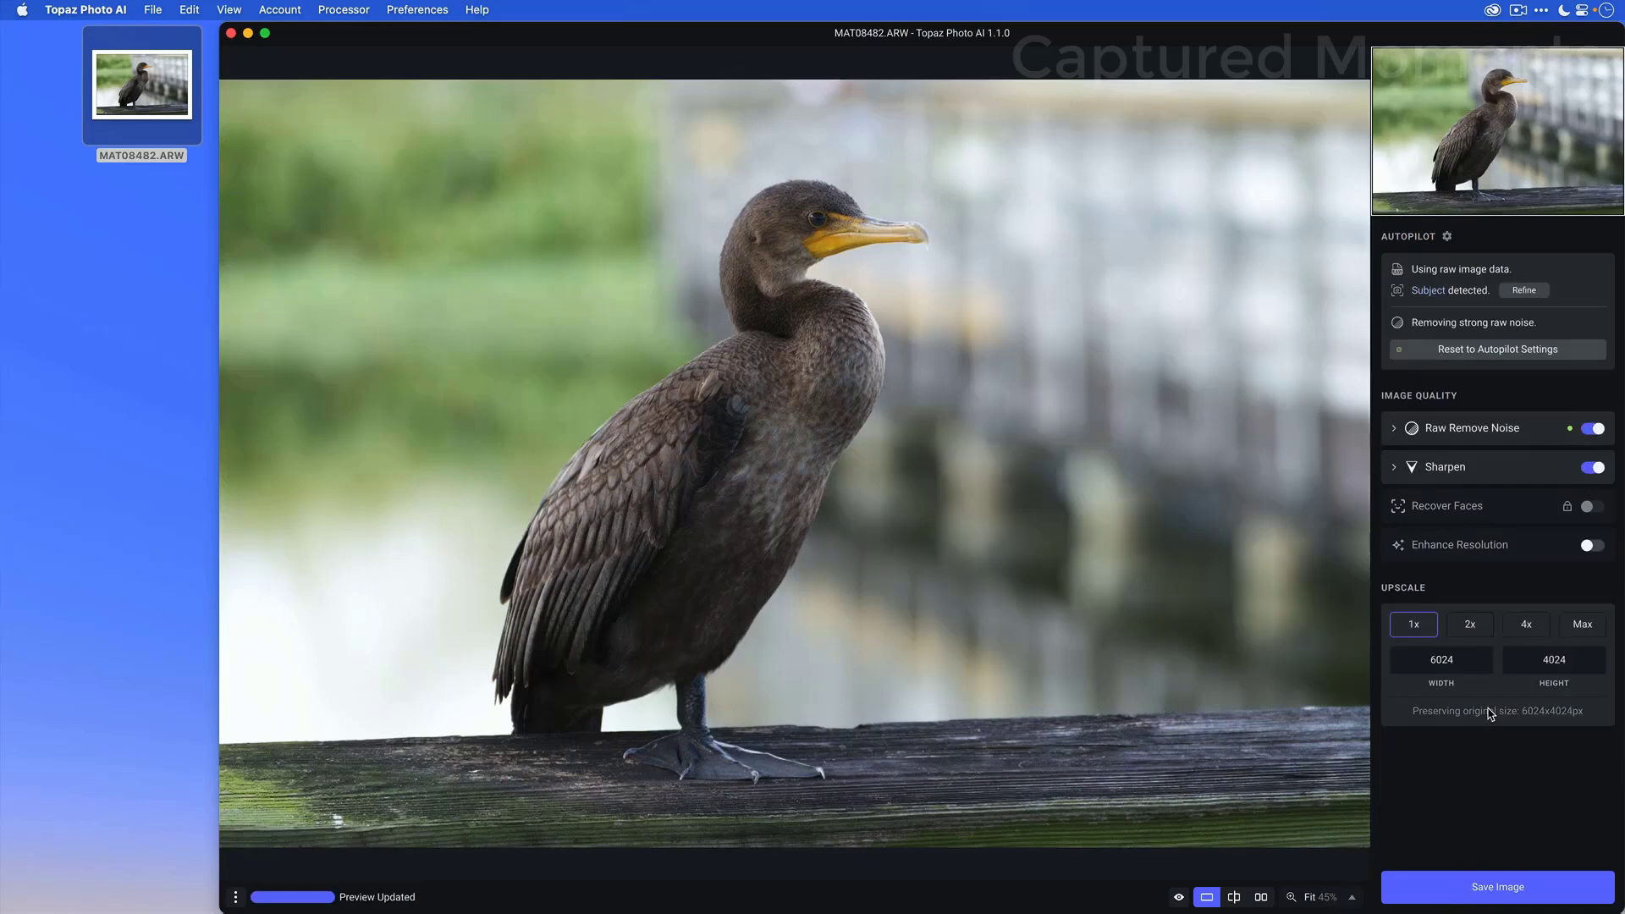
click(1351, 896)
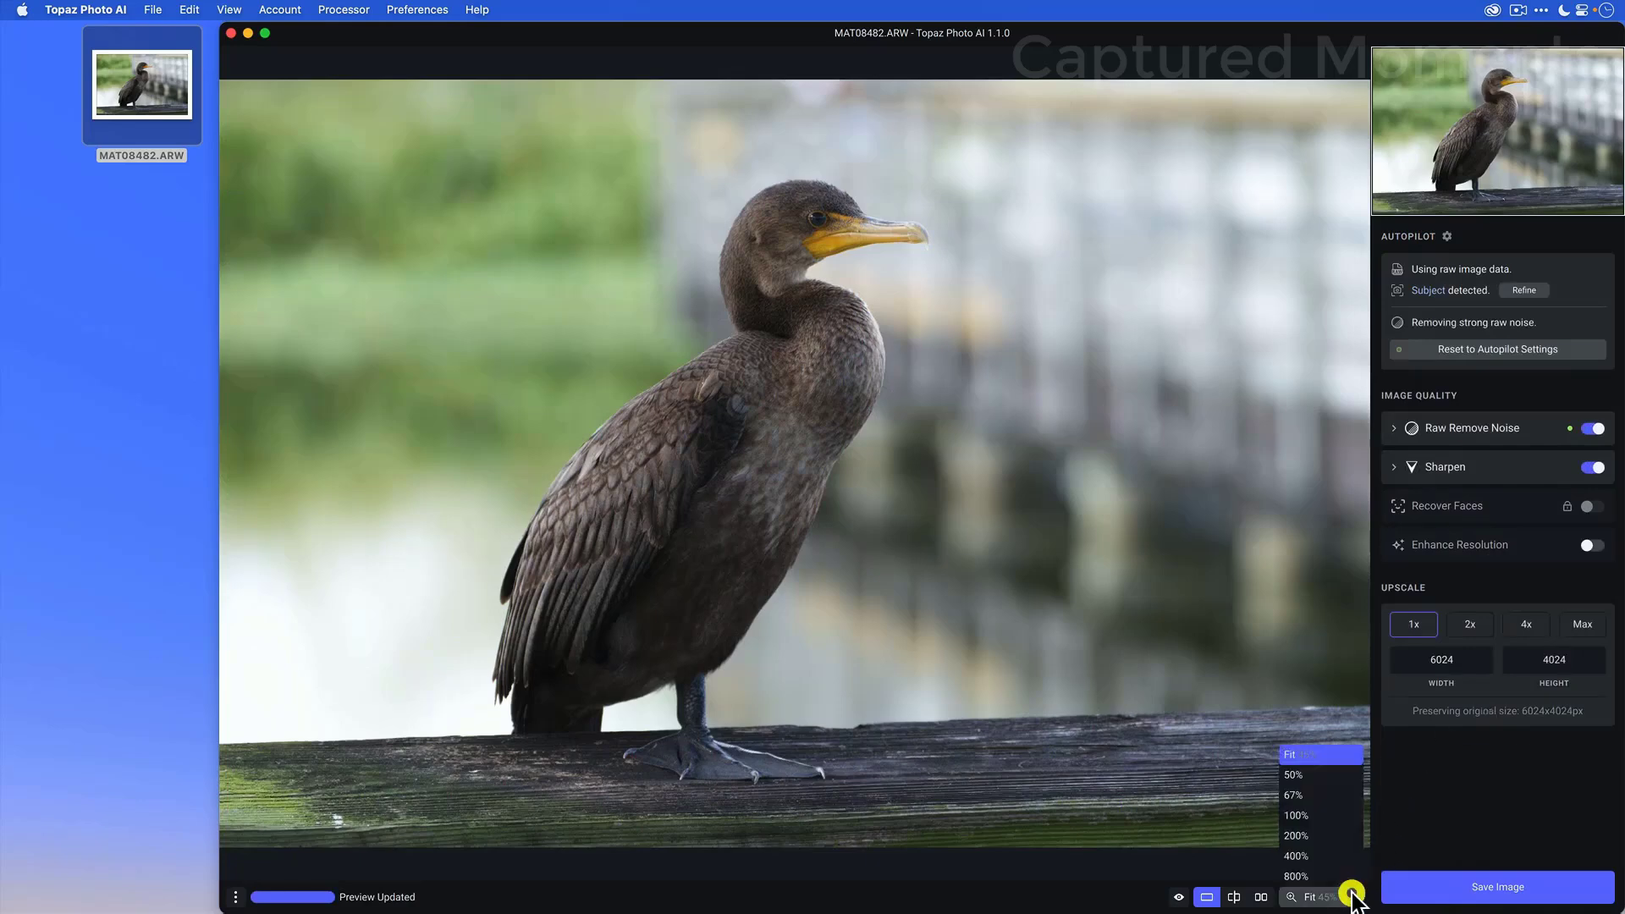
click(1337, 835)
drag(1469, 191, 1506, 83)
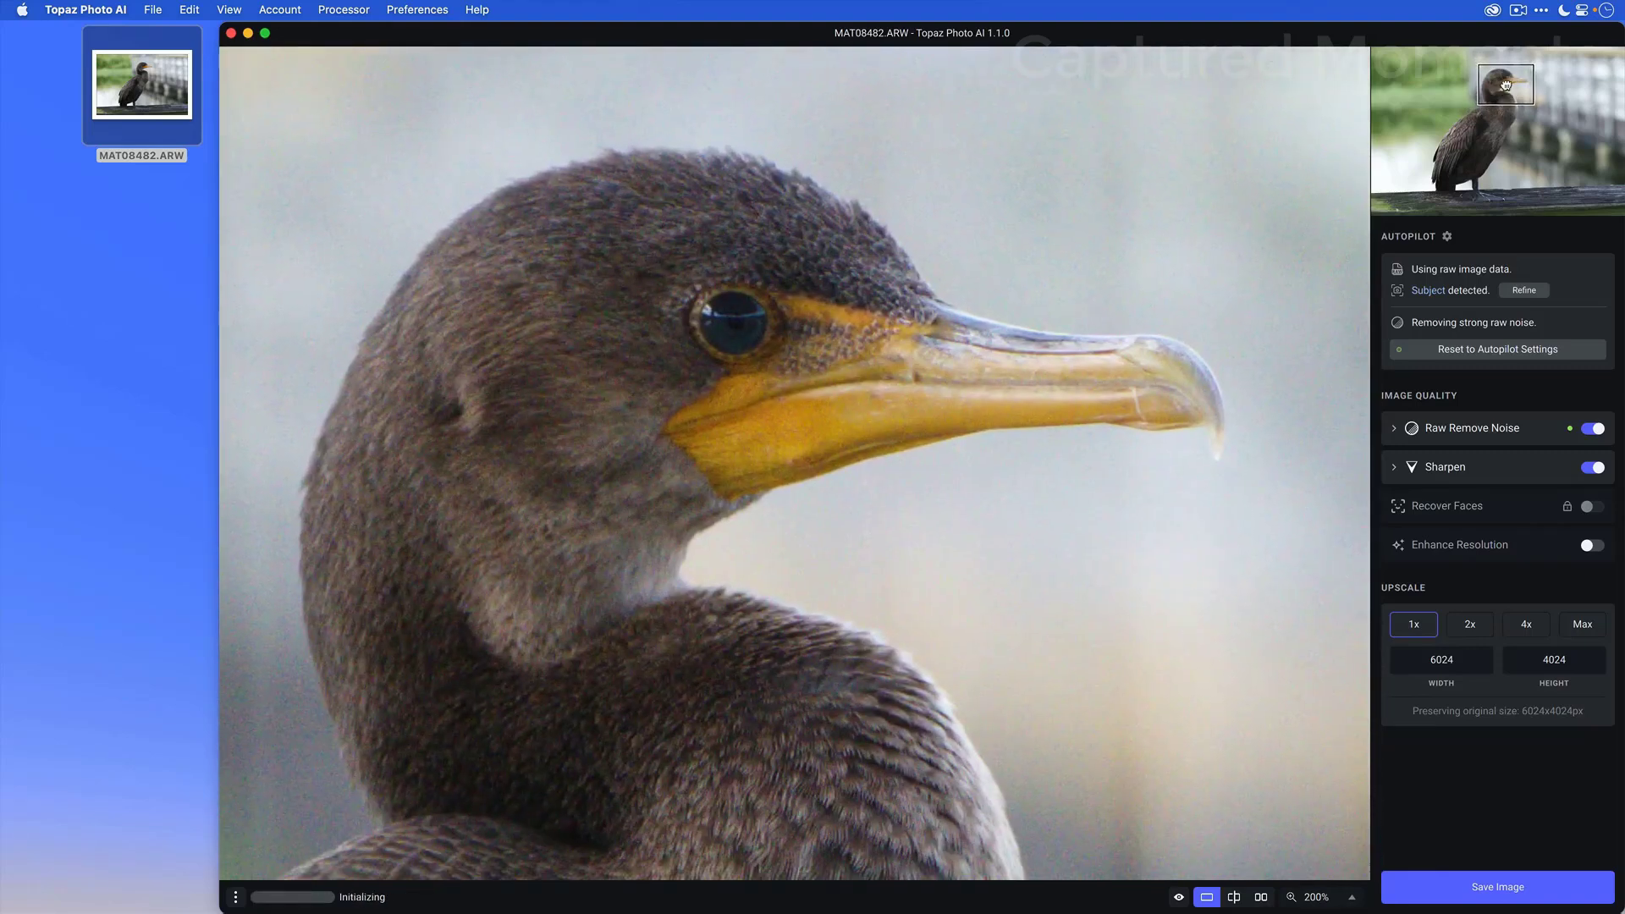
click(1203, 533)
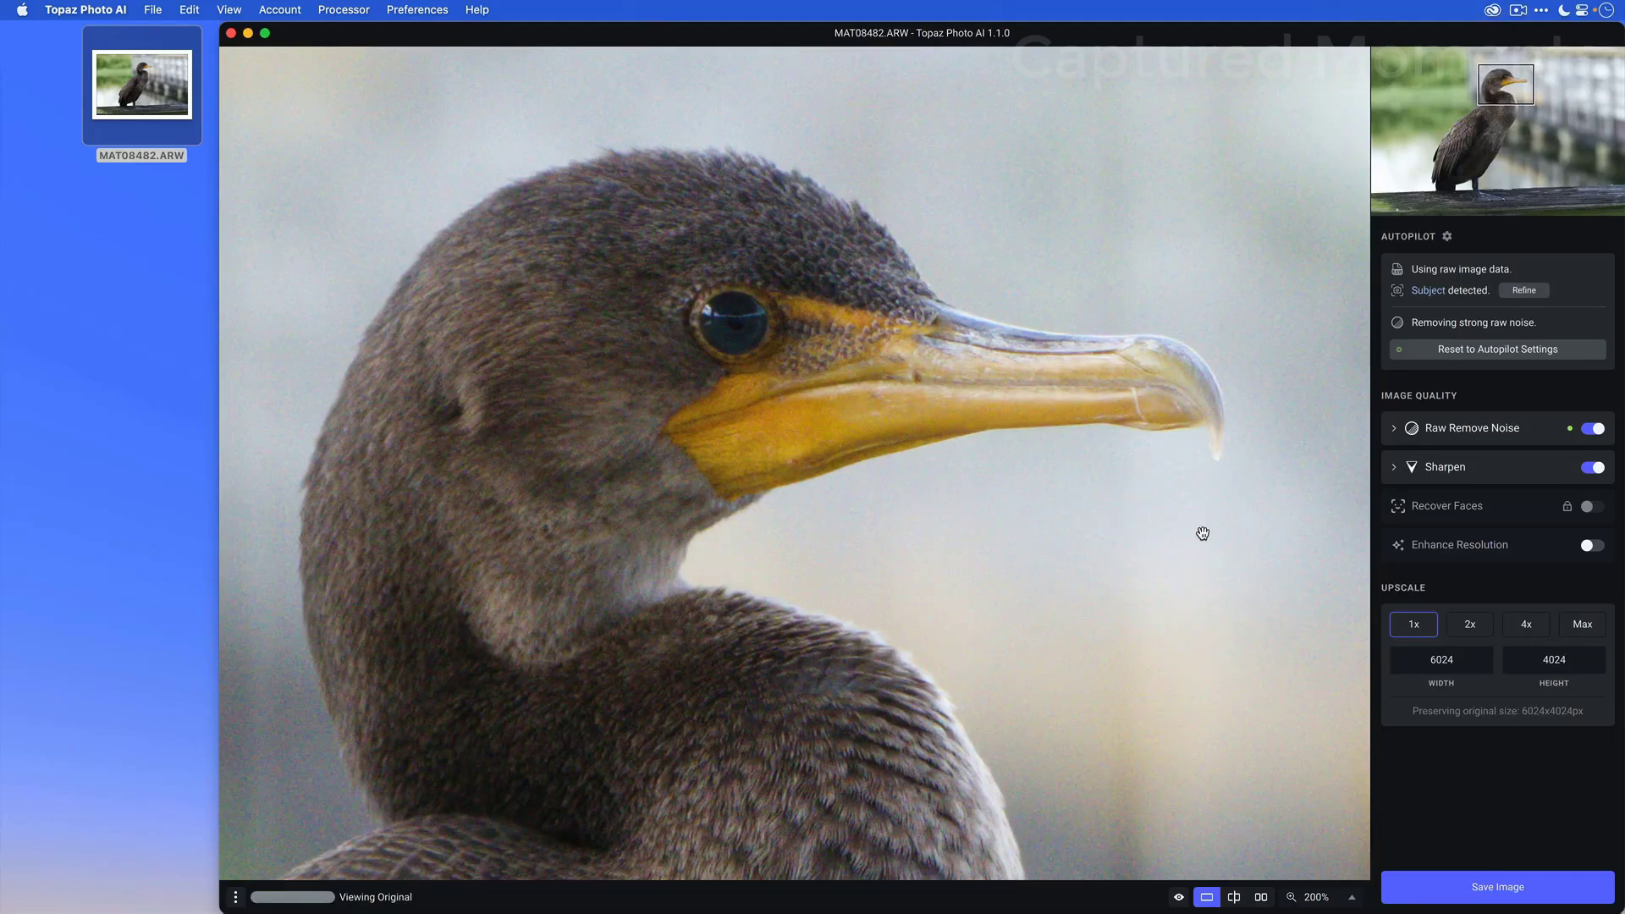
click(1202, 533)
Step: Open the export settings for the photo and review the available save locations and file formats
click(1501, 886)
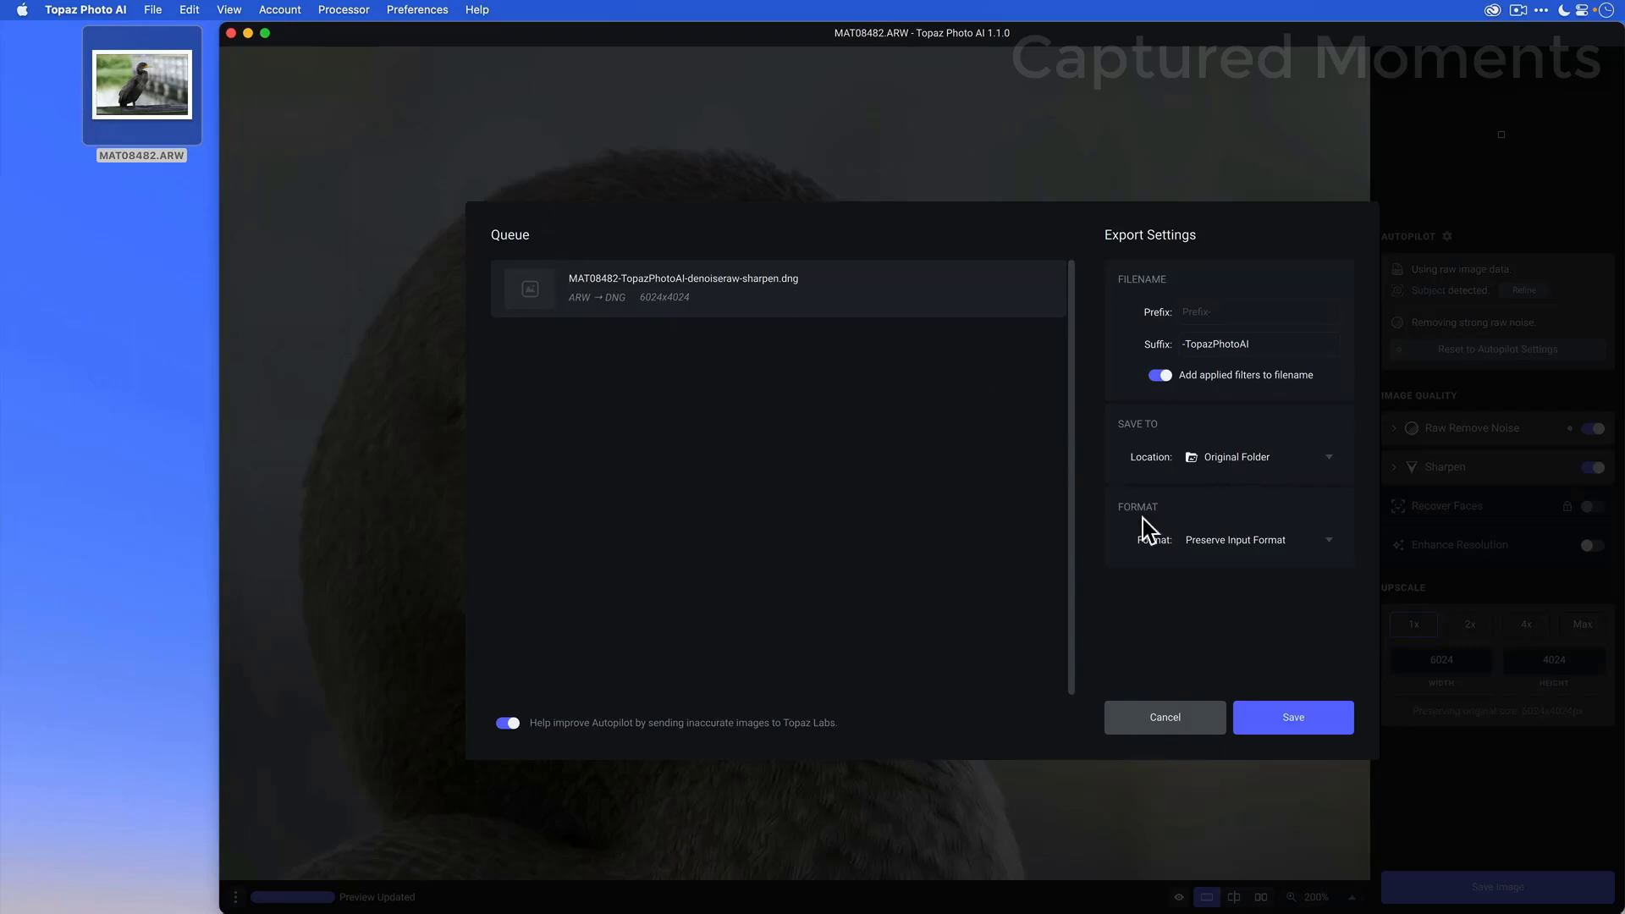
click(1244, 455)
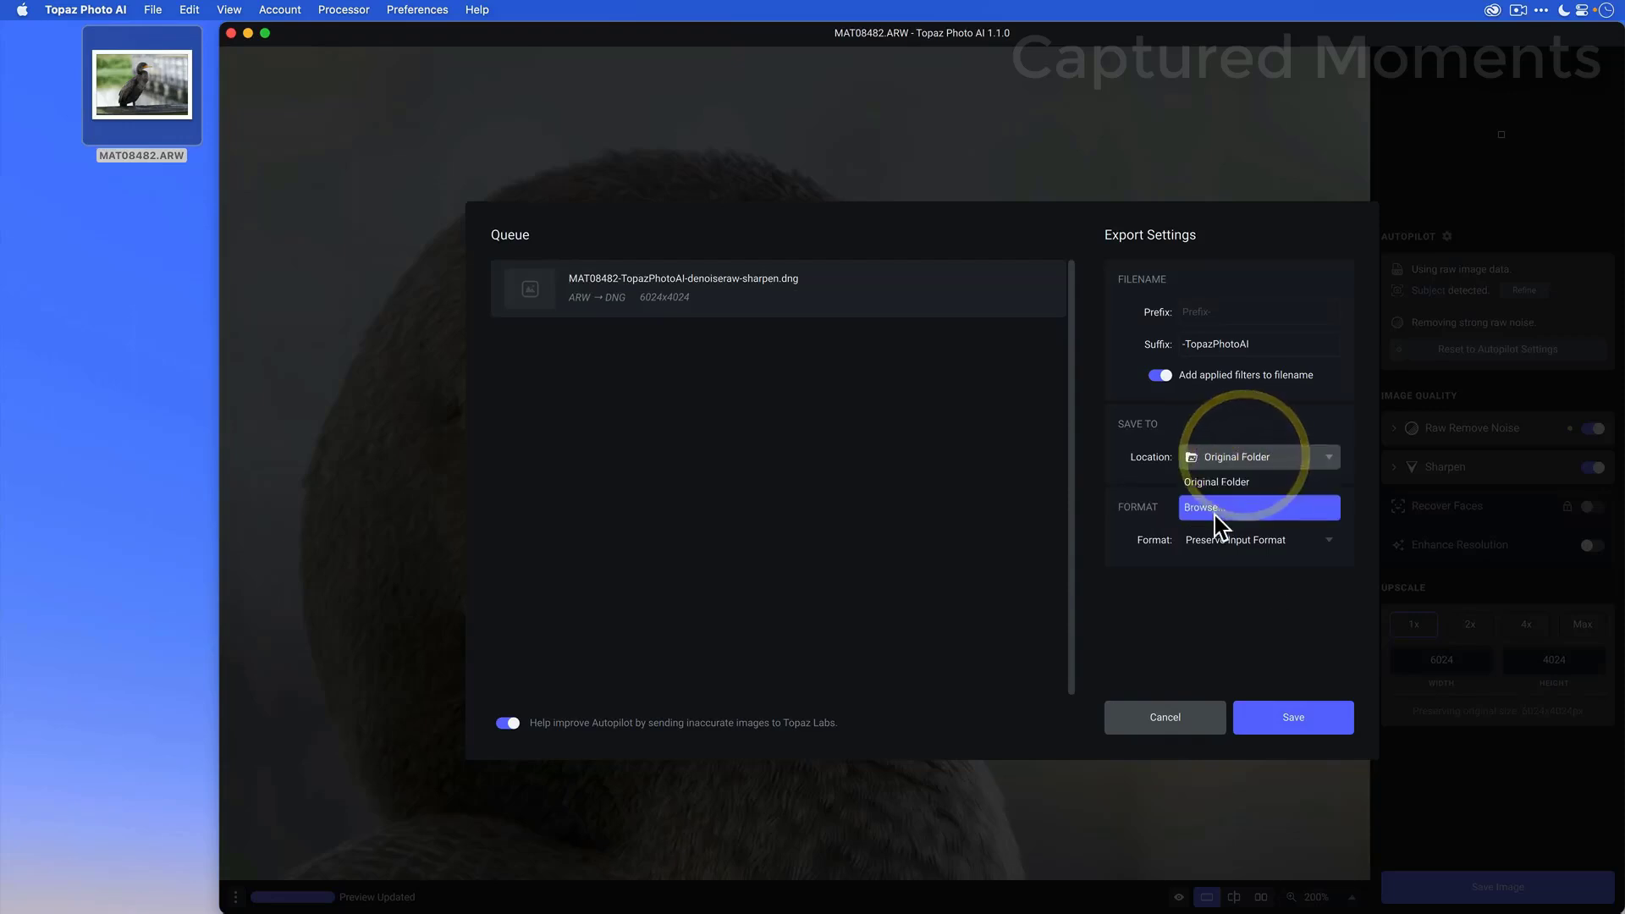
click(1262, 626)
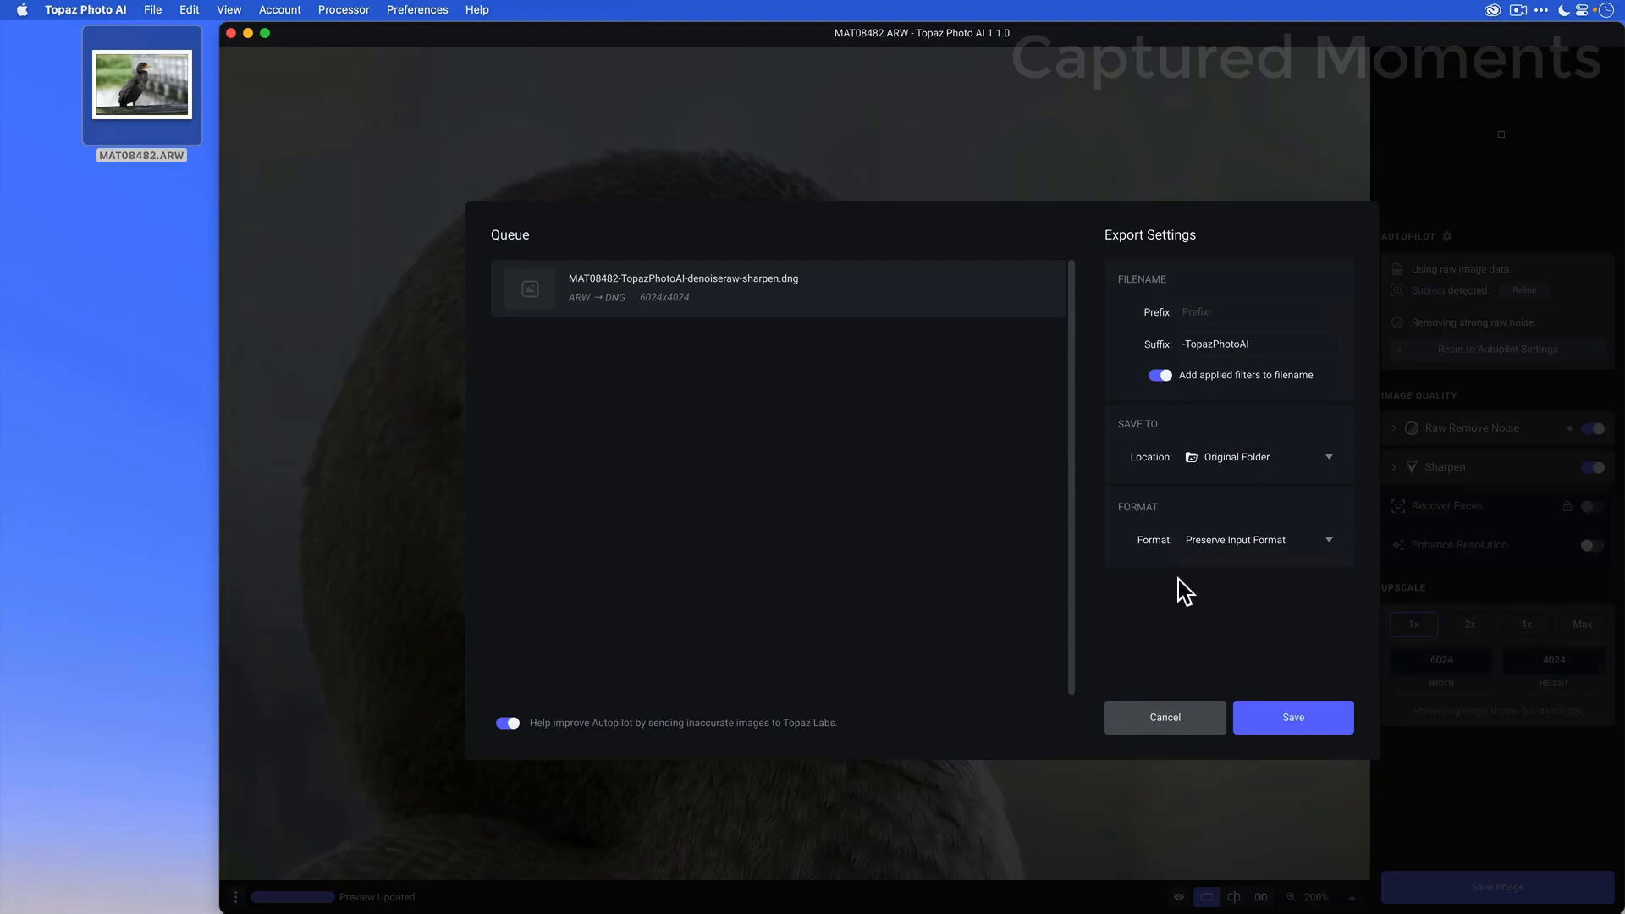
click(1270, 545)
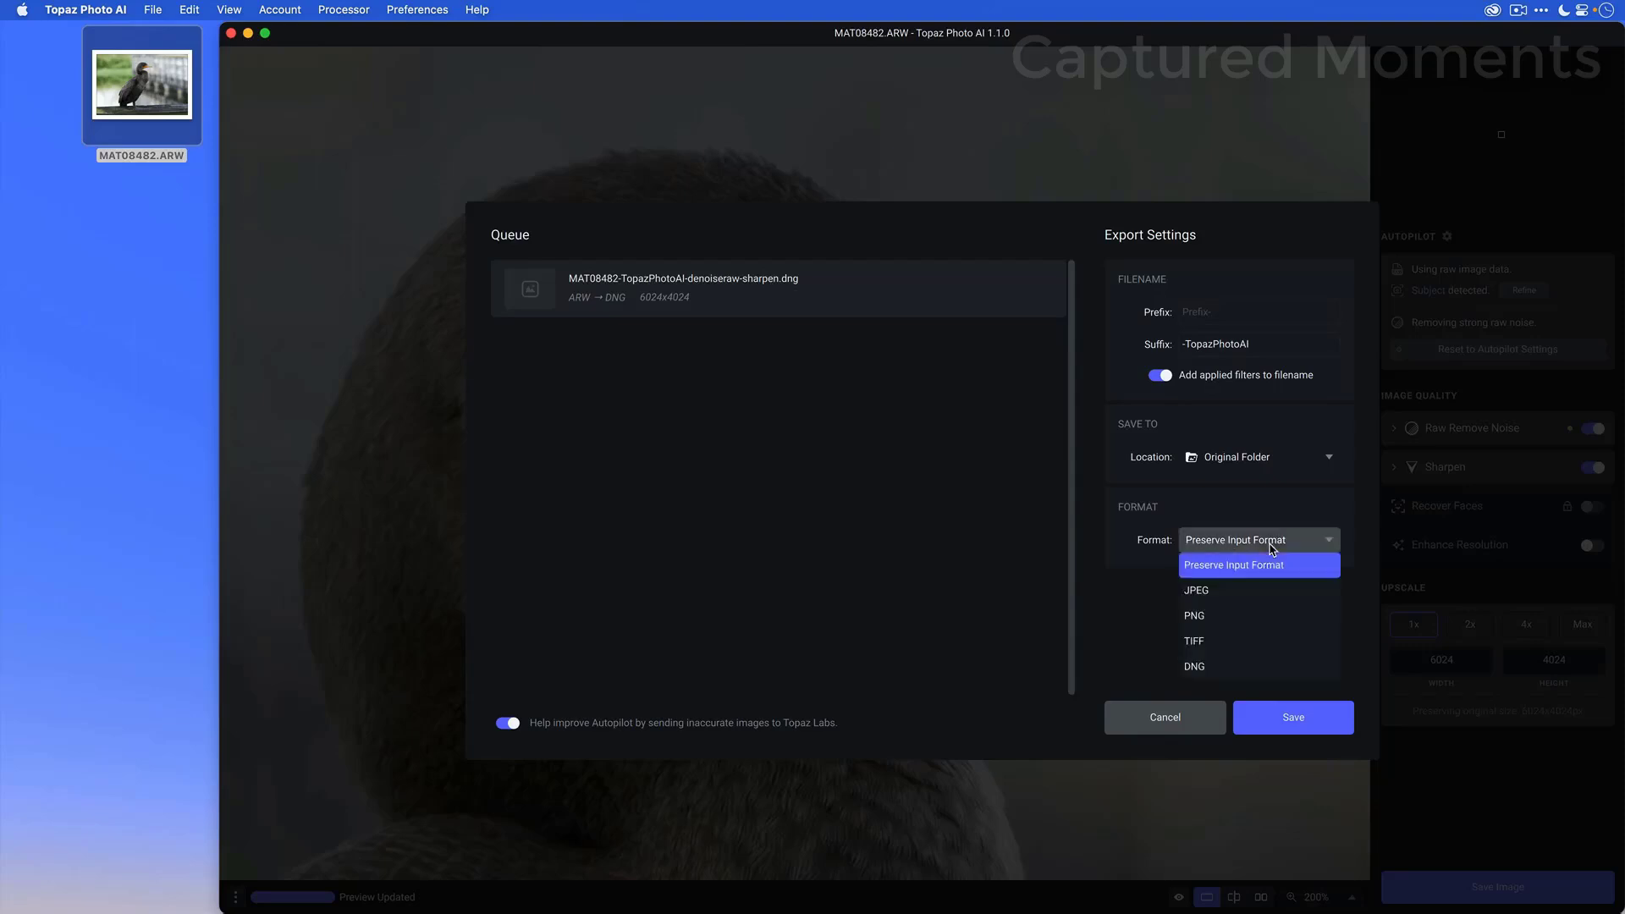
click(1136, 647)
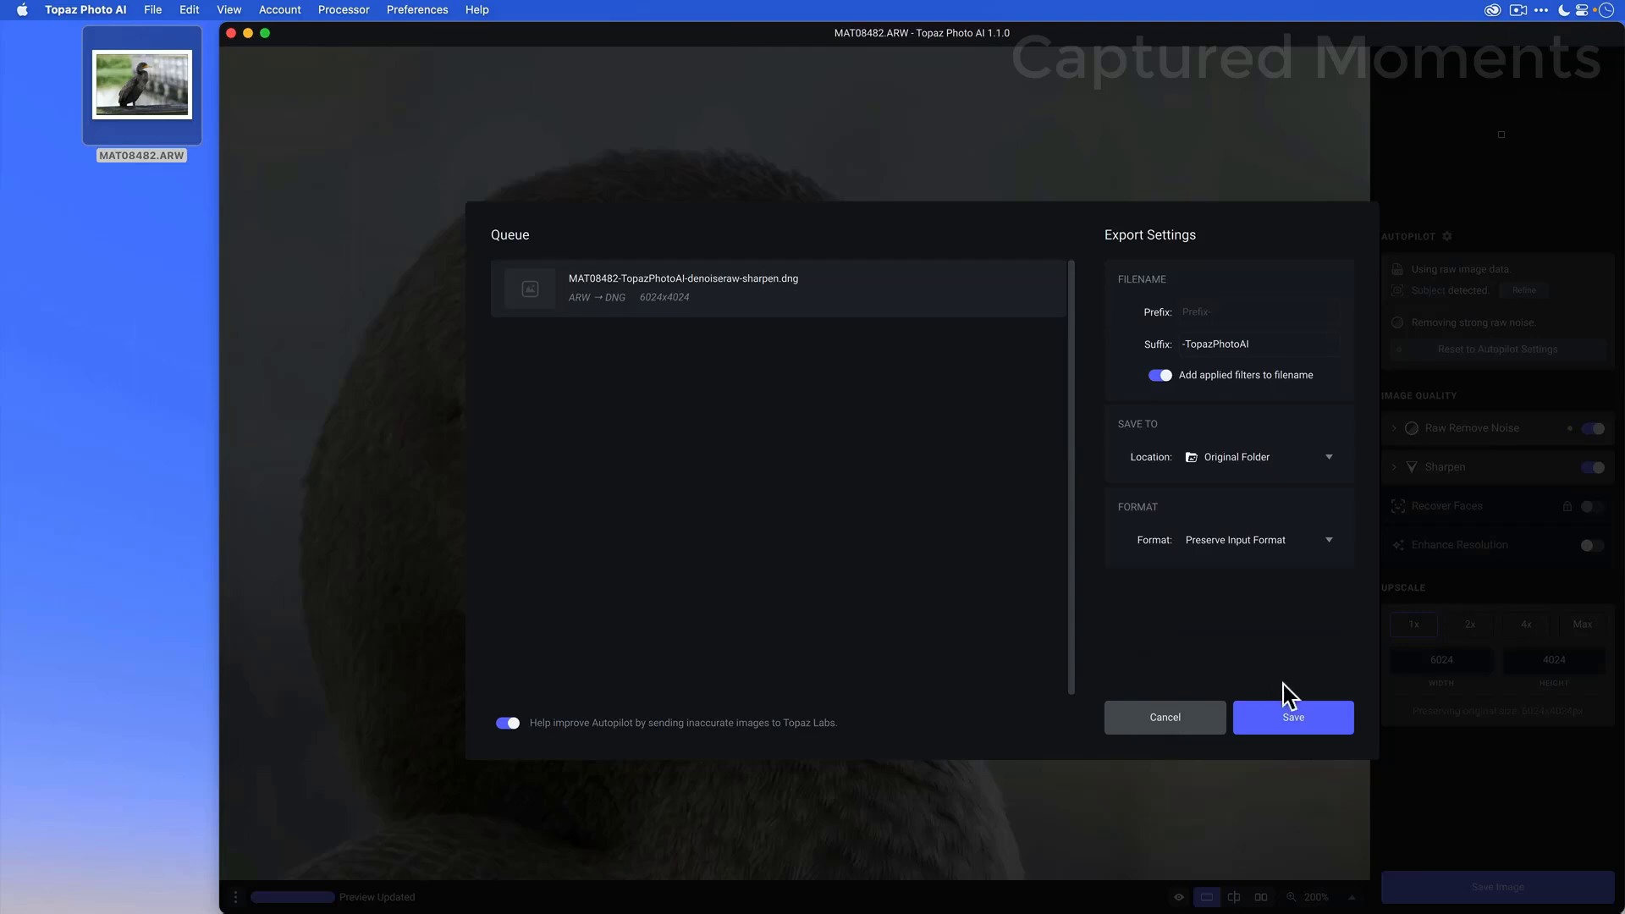
Step: Export the photo to its original folder with Preserve Input Format and check the new file's full name on the desktop
click(1293, 717)
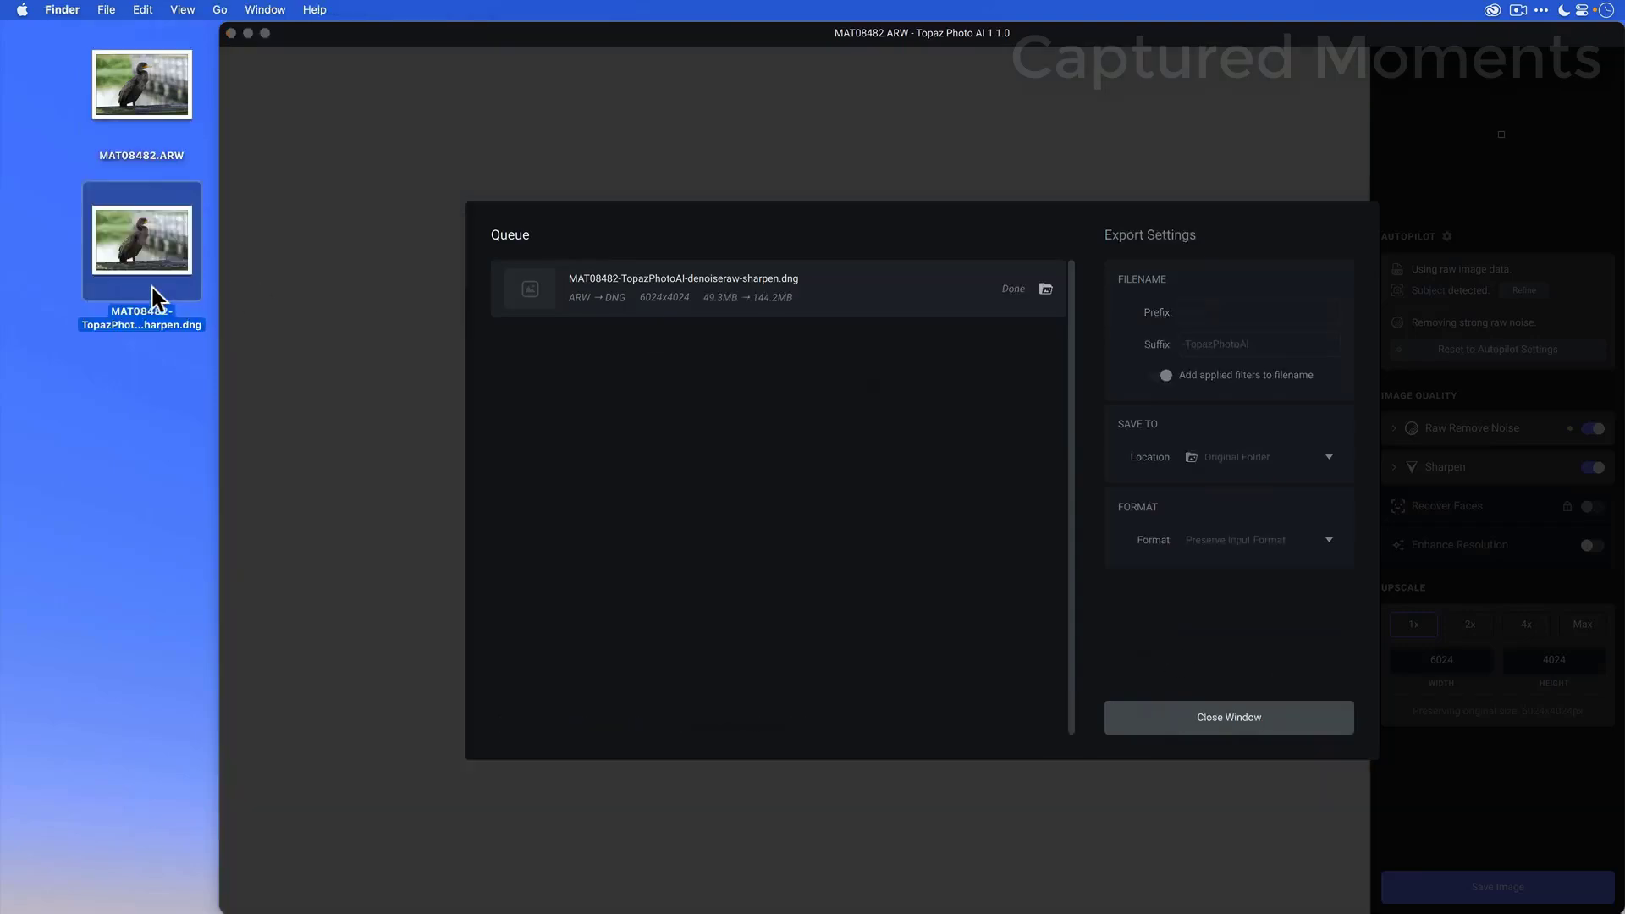
click(138, 330)
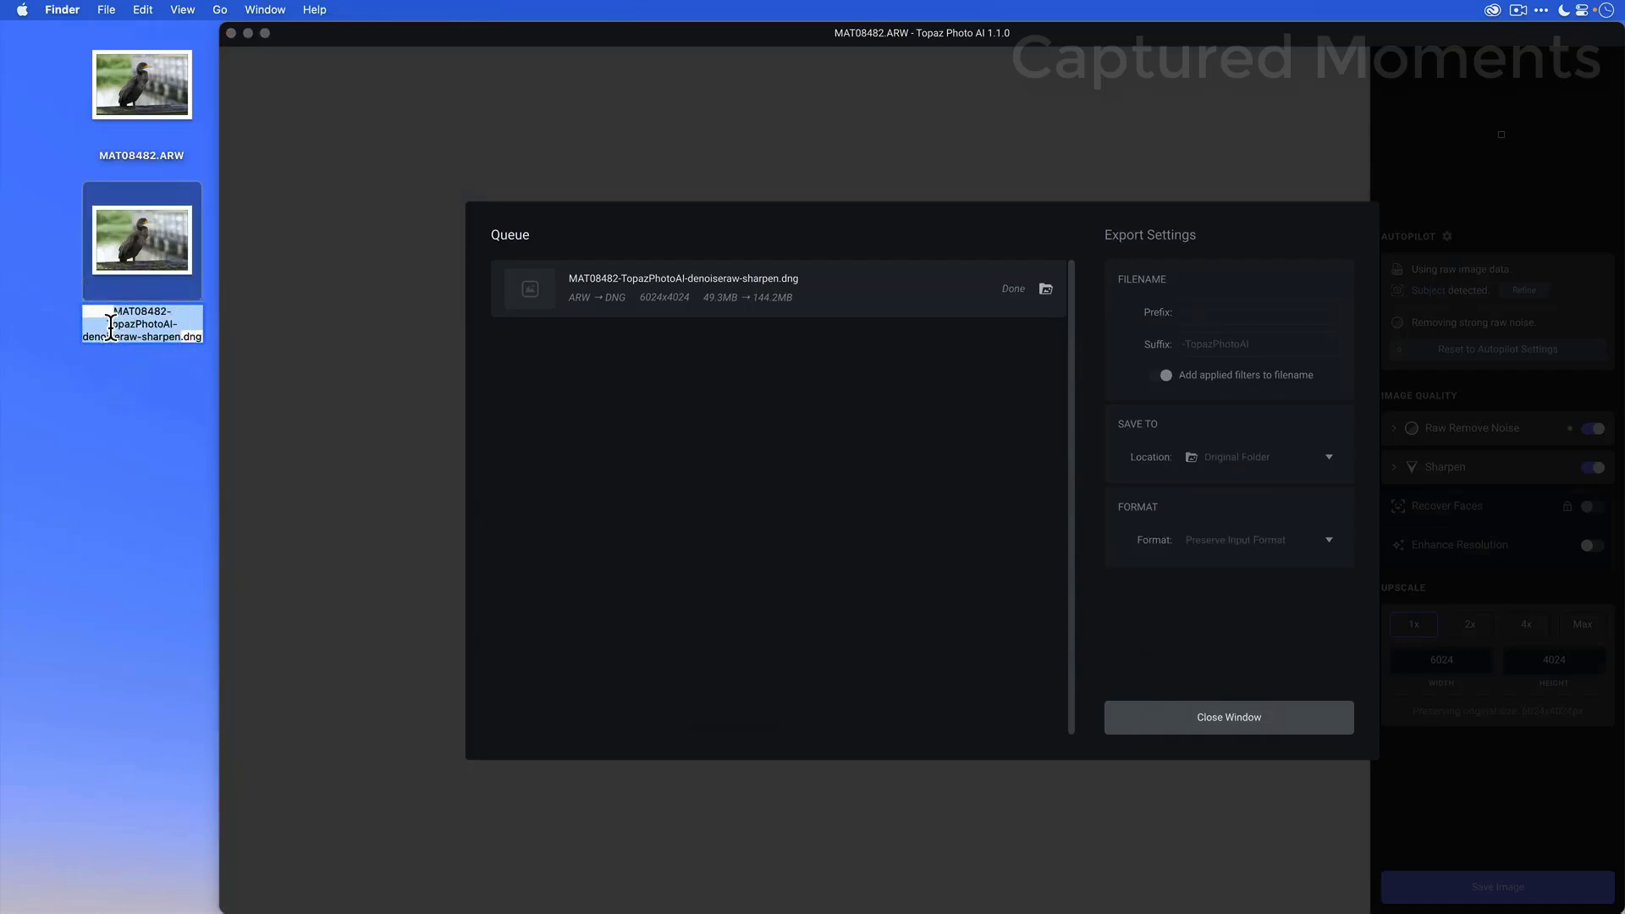
click(148, 373)
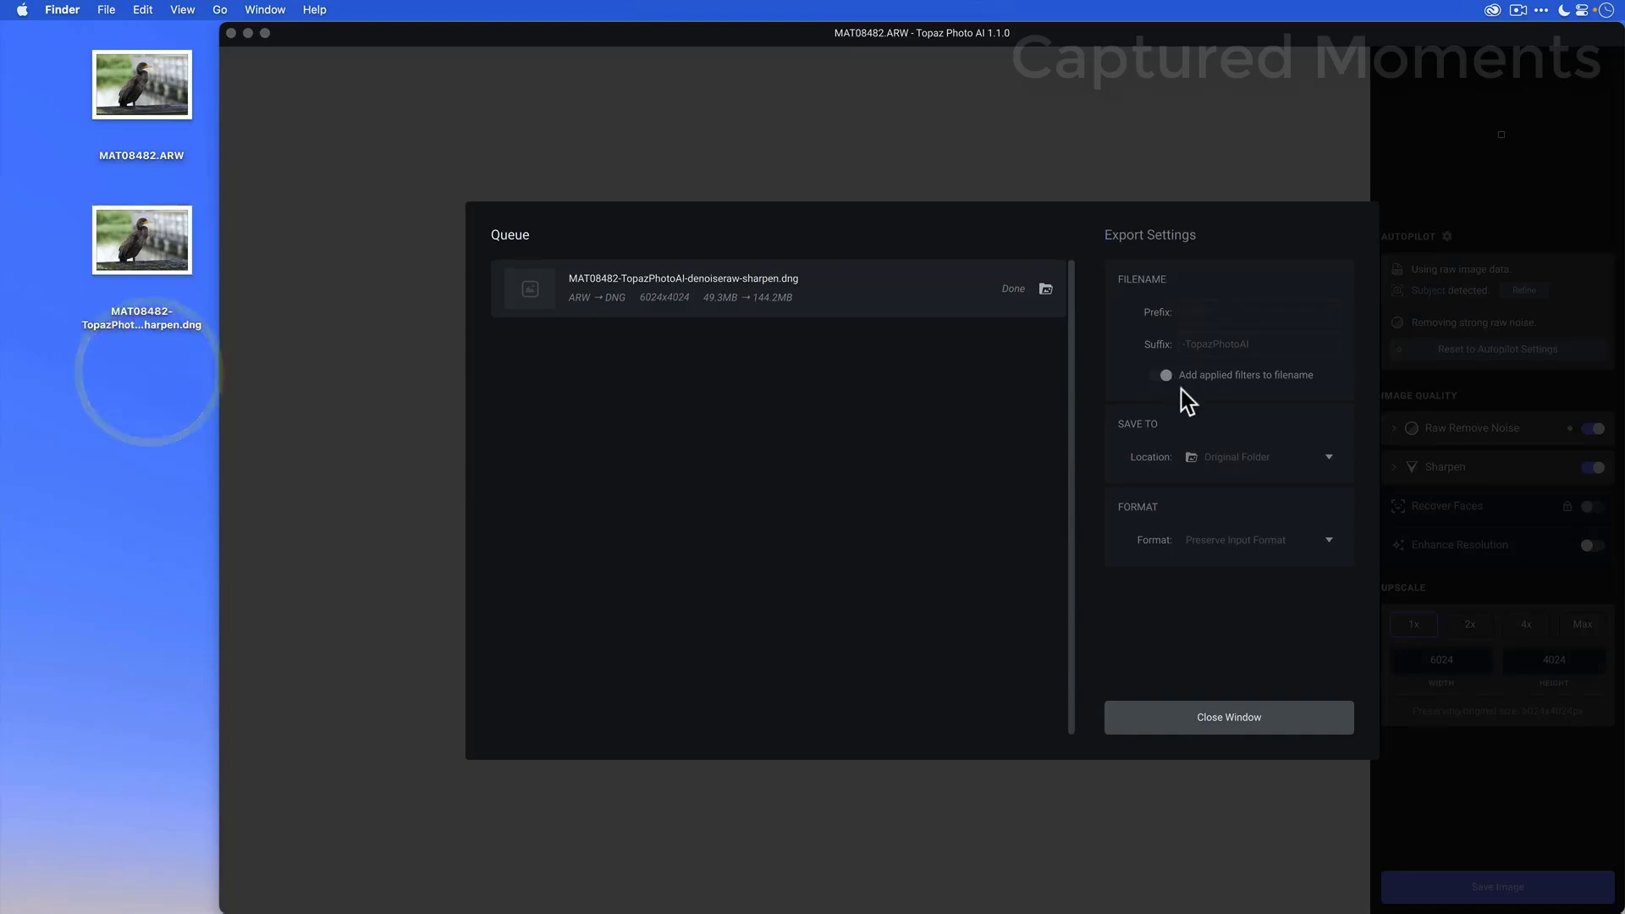